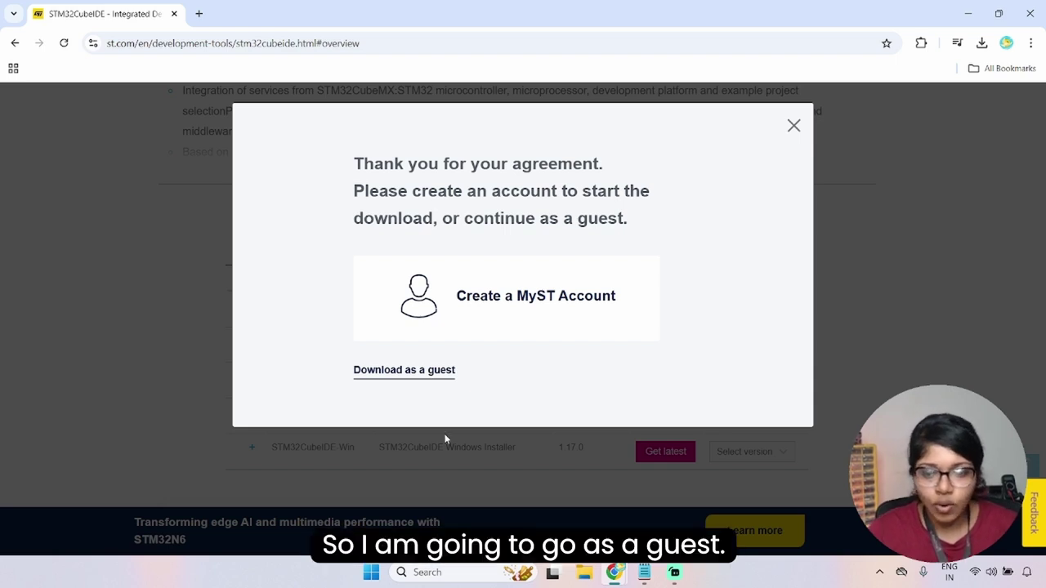
Choose 'Download as a guest' to get the STM32CubeIDE installer without an account.
click(438, 370)
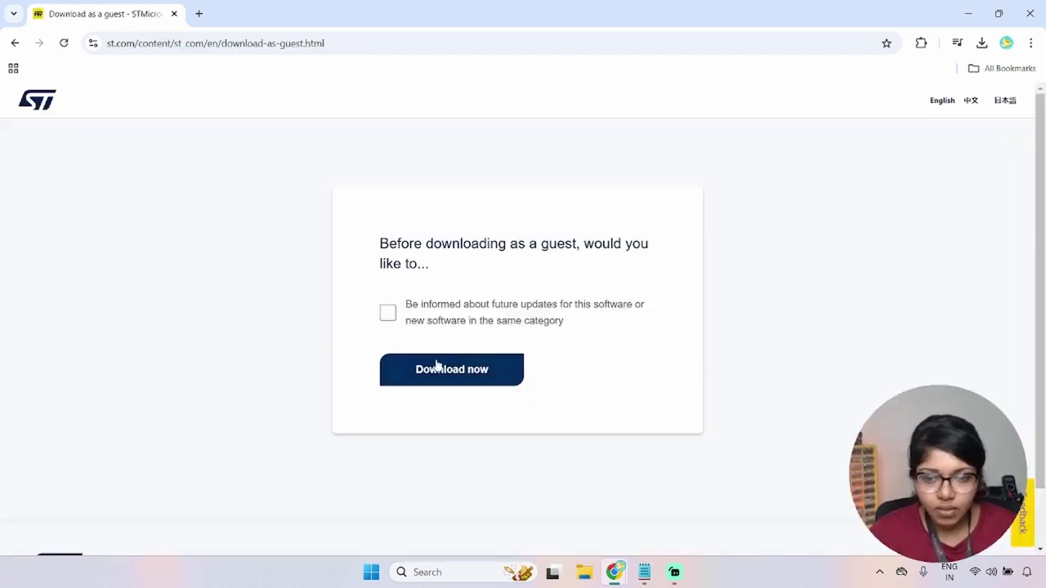
Start the STM32CubeIDE 1.17.0 zip download and check its progress in the downloads list.
click(451, 379)
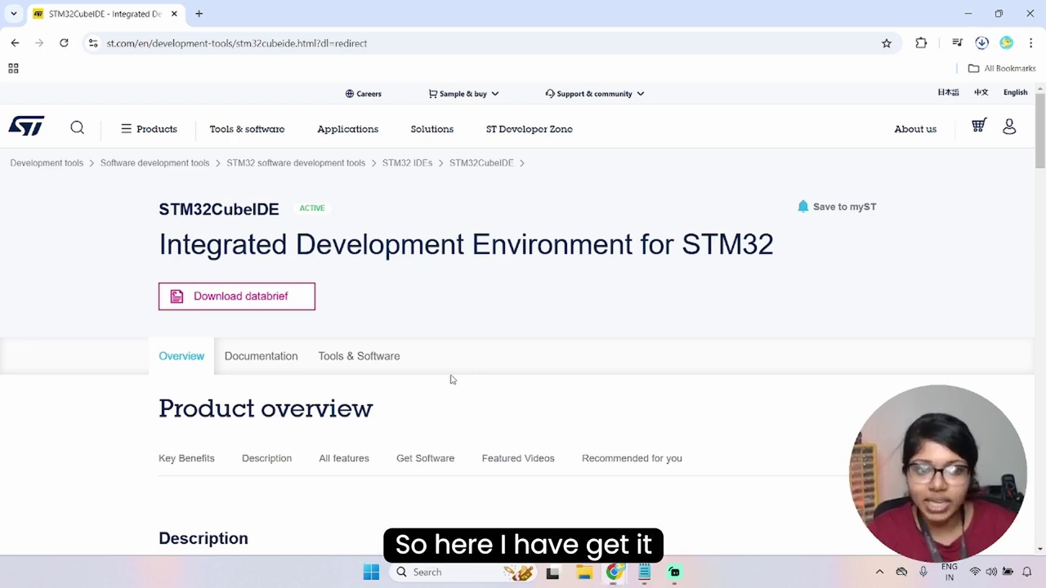
click(981, 42)
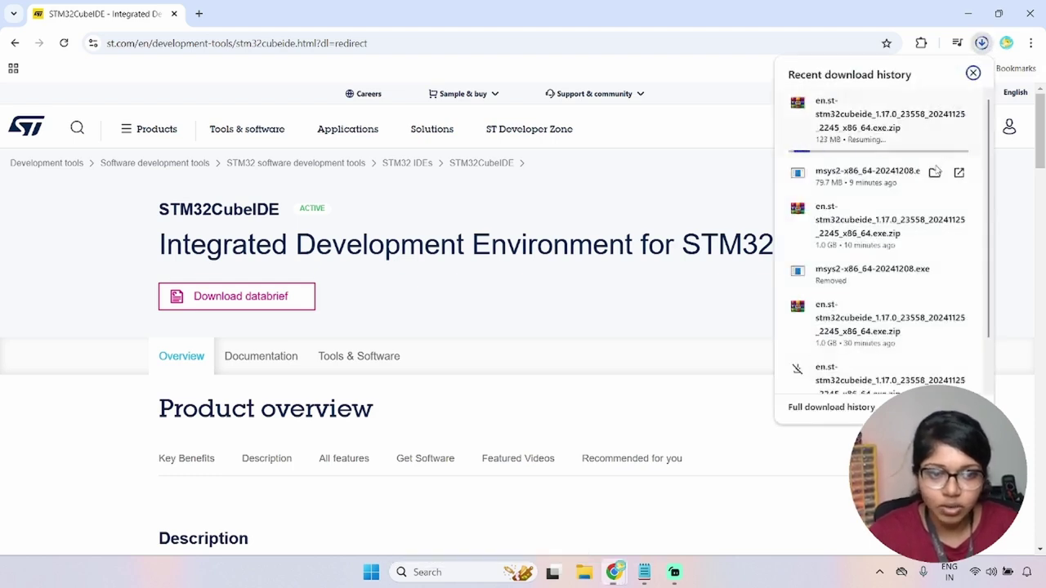
mouse_move(927, 135)
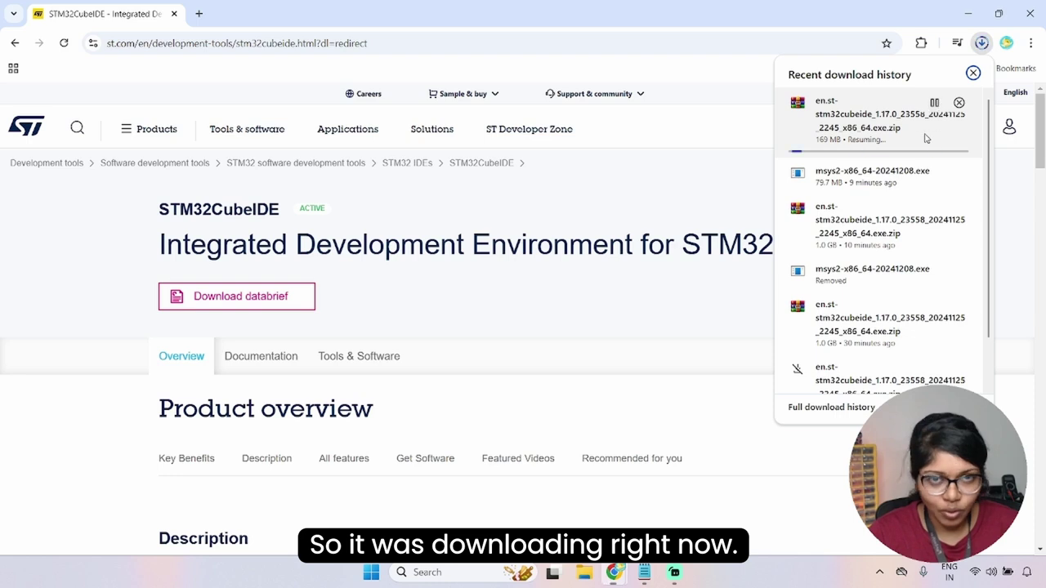
click(726, 384)
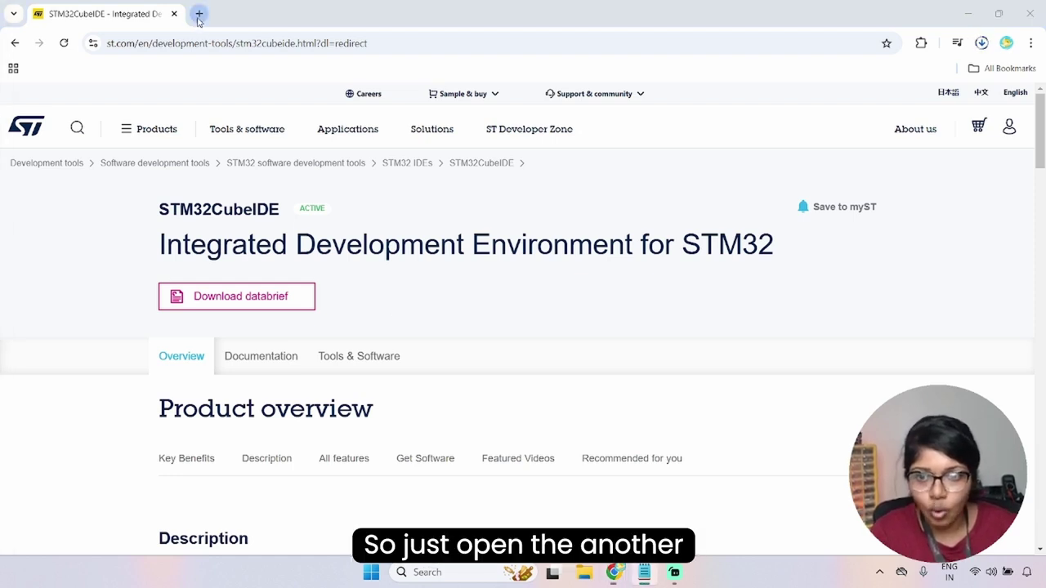
key(ctrl+t)
click(392, 277)
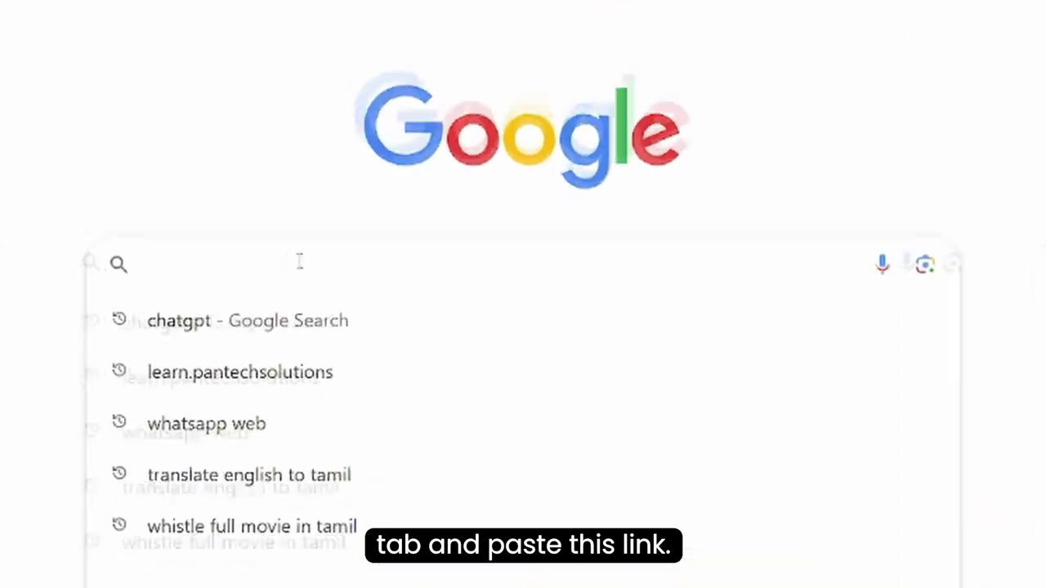
text(https://www.msys2.org/)
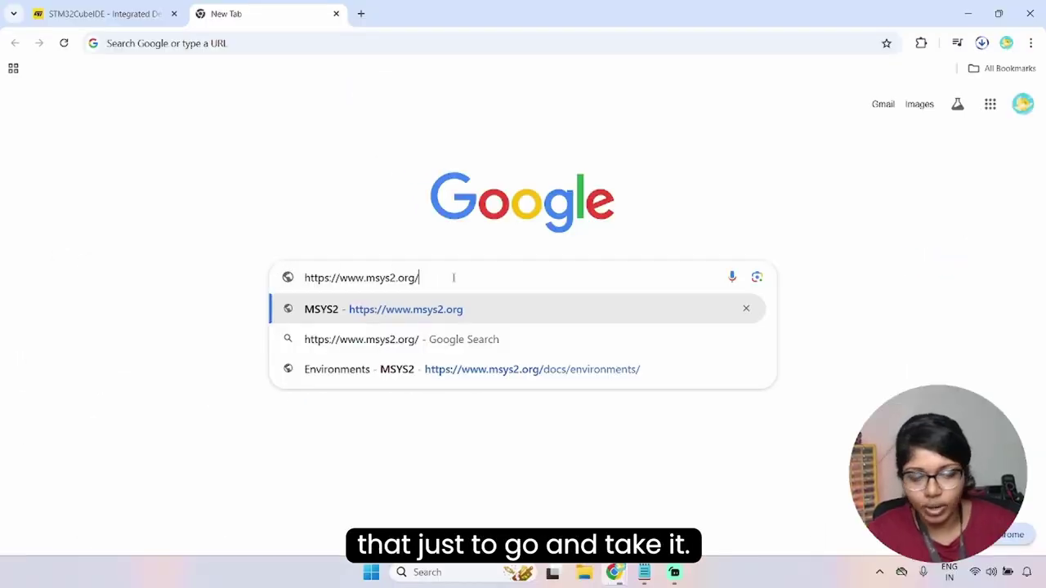
key(Return)
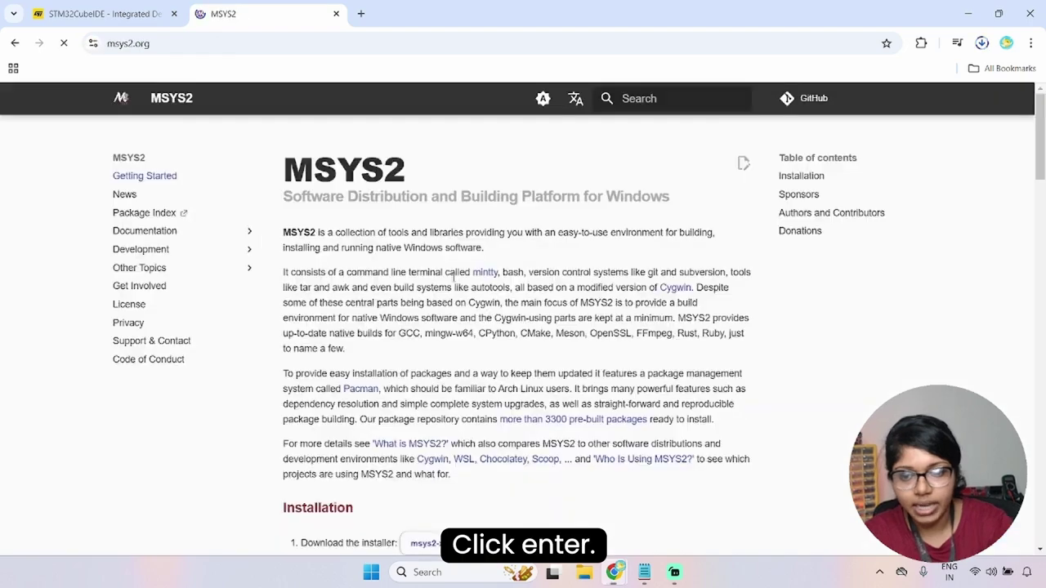
Download msys2-x86_64-20241208.exe and check in the downloads list that it finishes.
scroll(454, 277, down, 3)
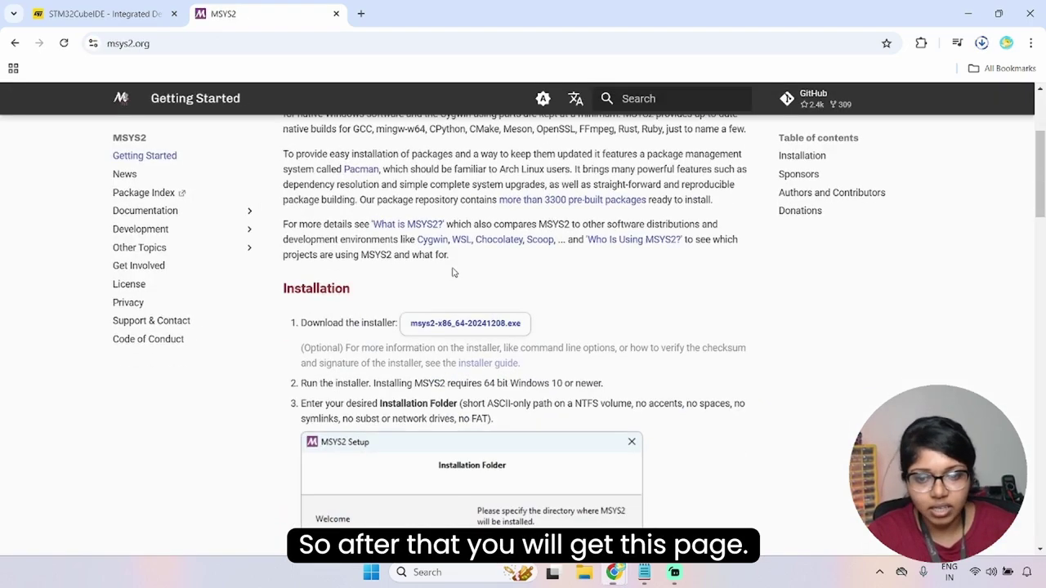
click(488, 325)
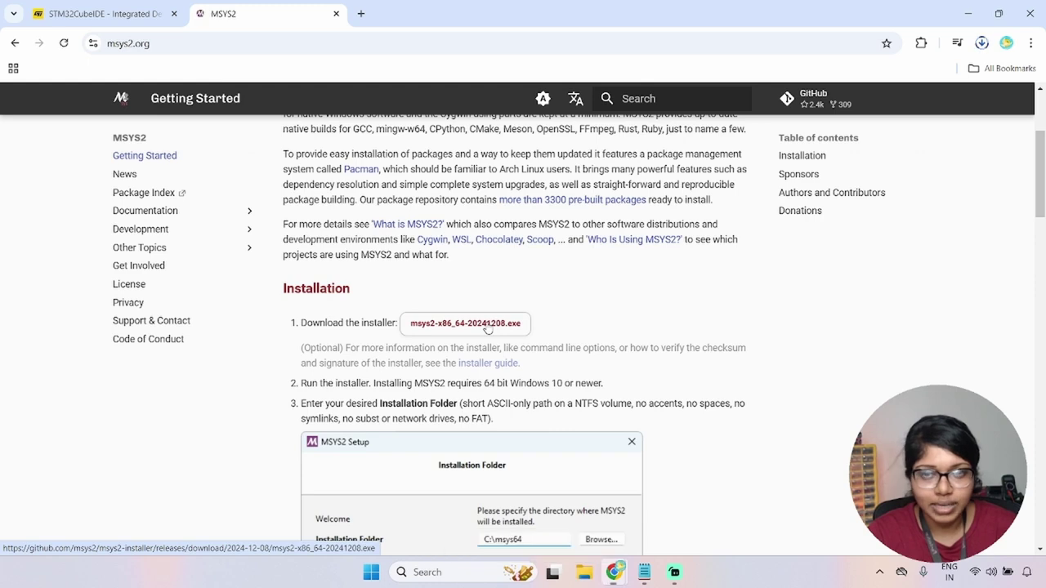
click(982, 44)
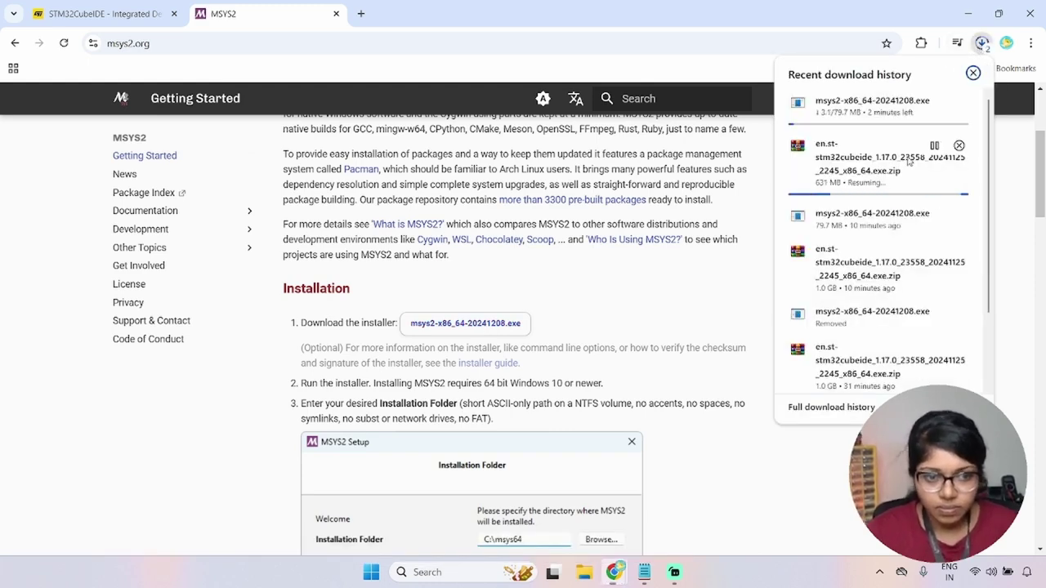
click(738, 255)
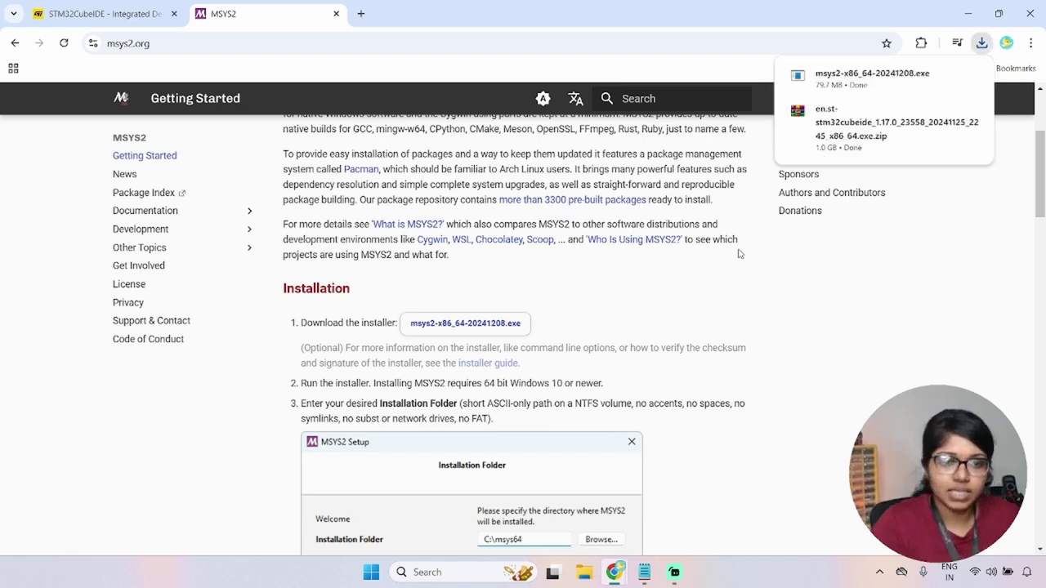
mouse_move(944, 147)
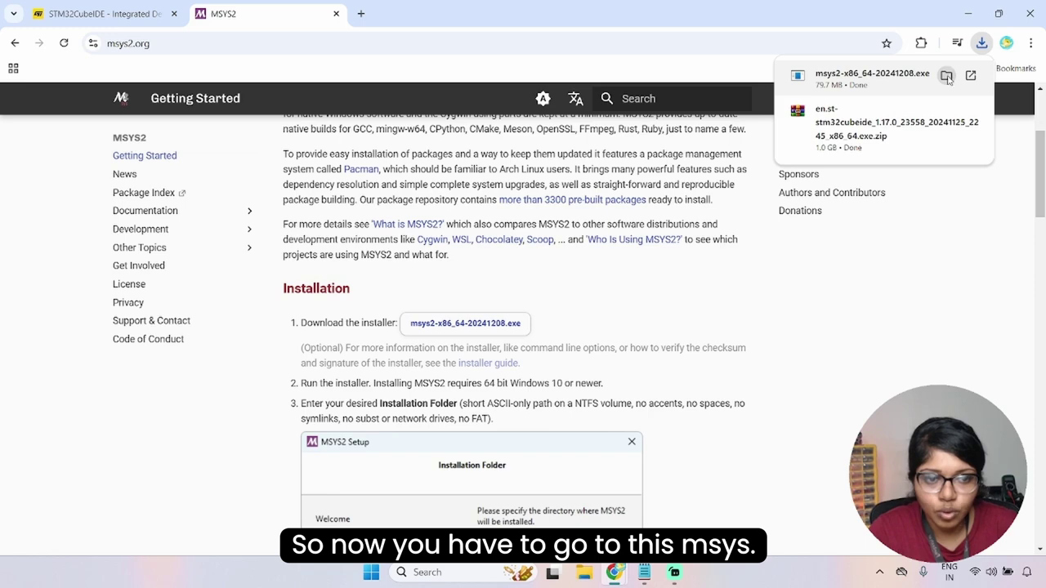
Show msys2-x86_64-20241208.exe in the Downloads folder and run it as administrator.
click(946, 76)
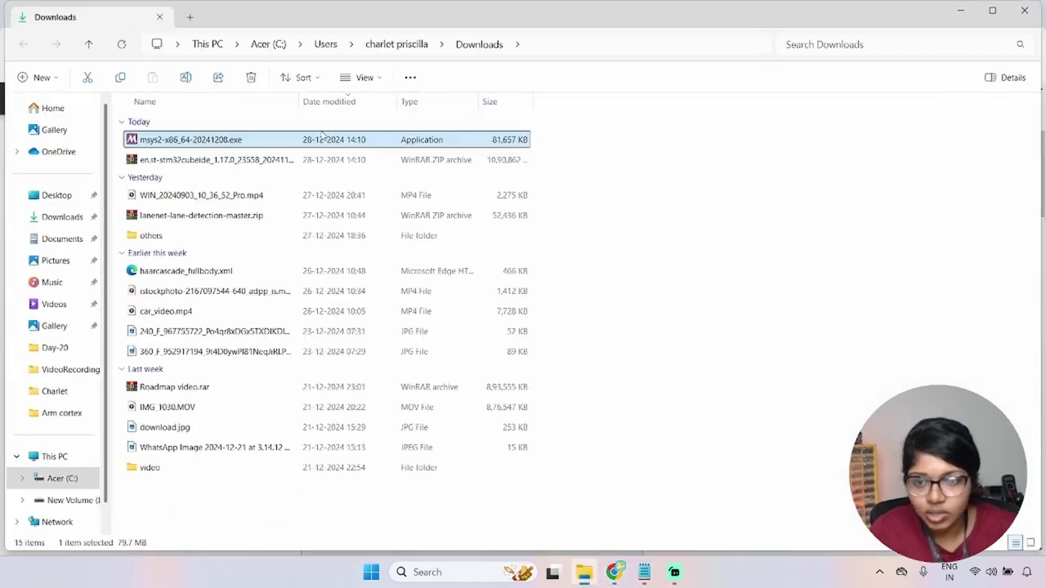
right_click(323, 138)
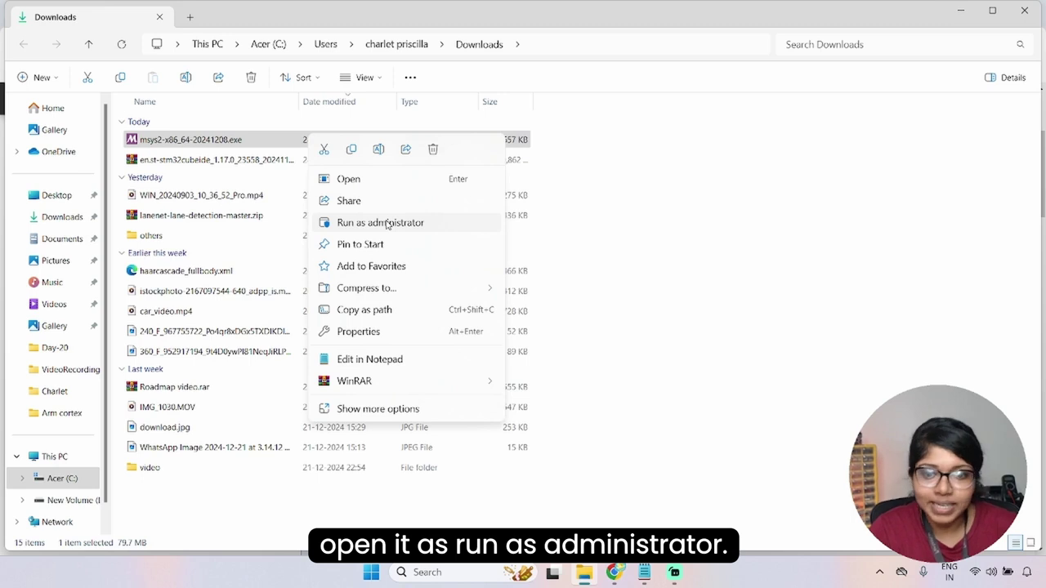
click(388, 223)
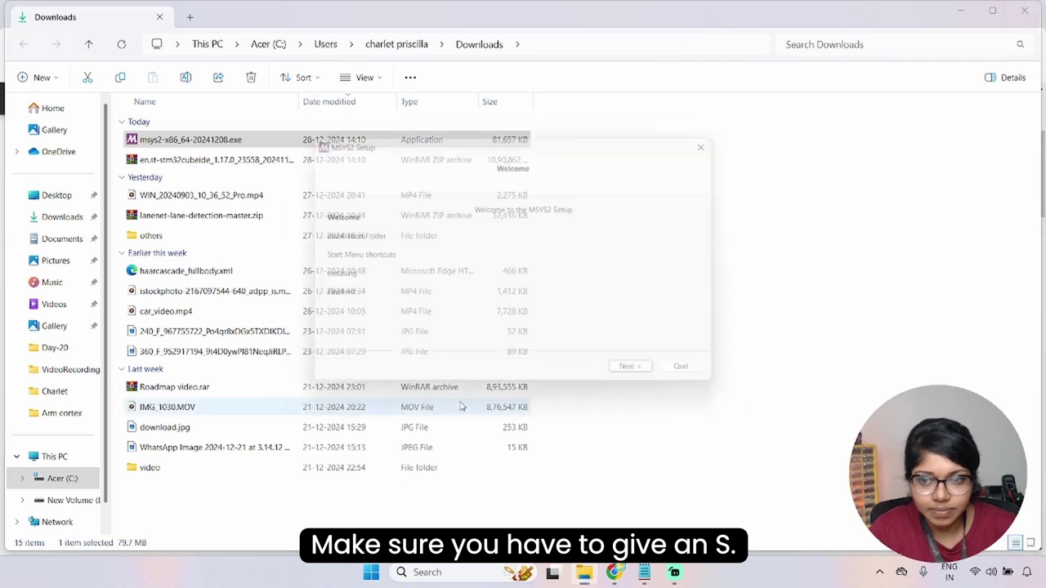
Install MSYS2 into C:\msys64 with default shortcuts, finishing with Run MSYS2 now checked.
click(651, 380)
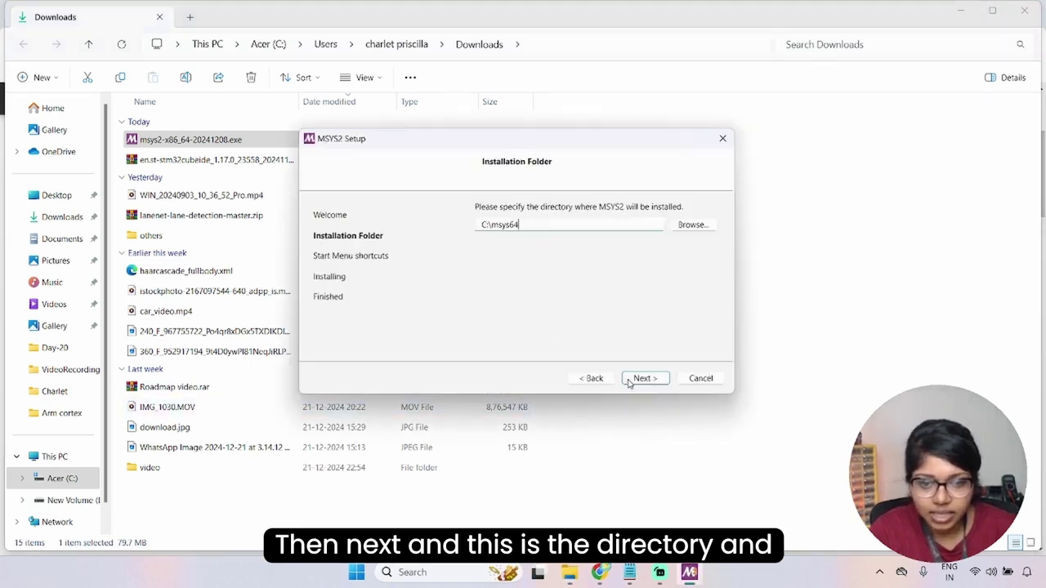
click(634, 381)
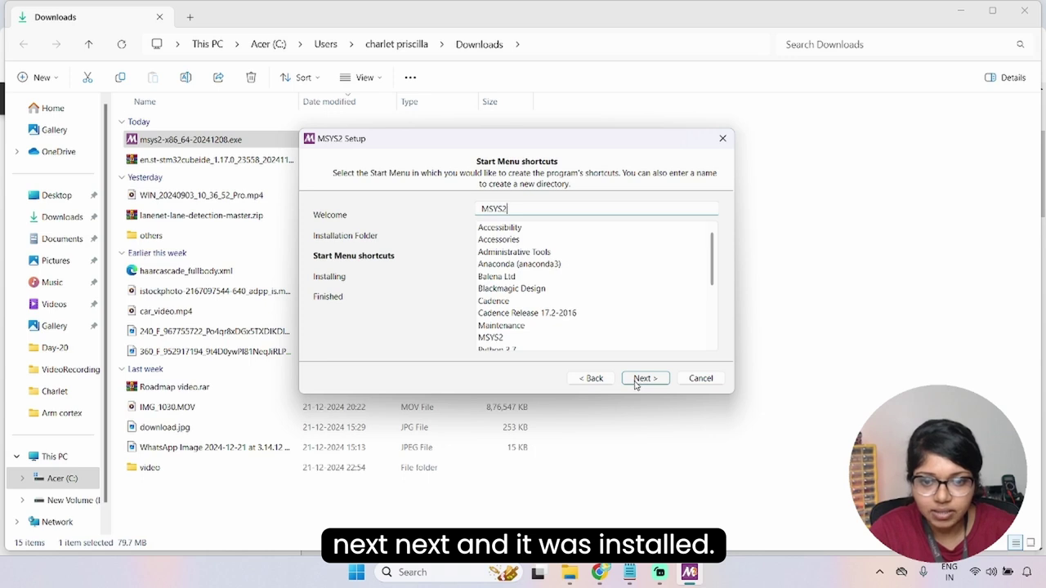
click(638, 381)
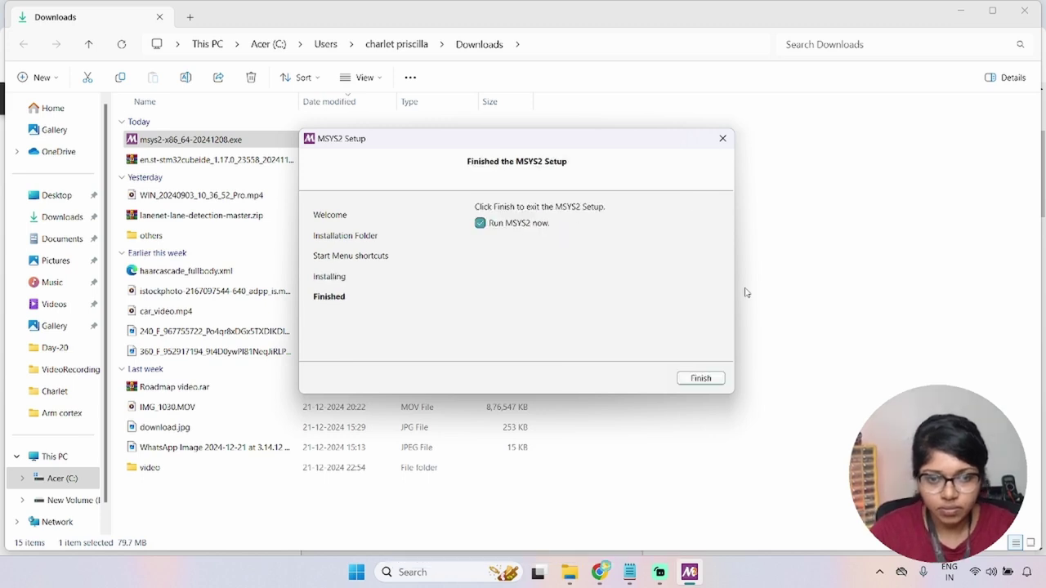
click(707, 381)
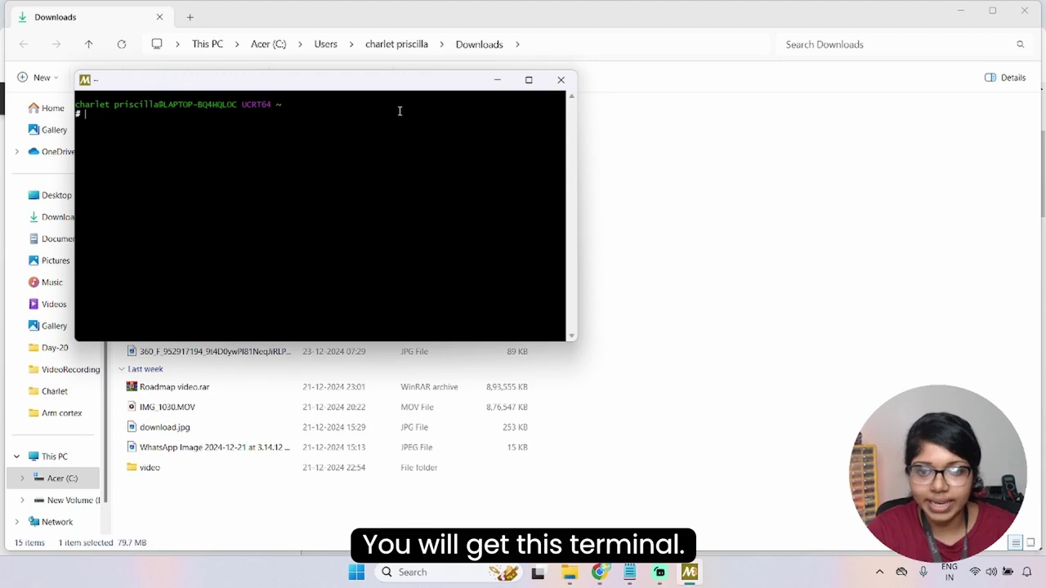
Copy the step 6 command pacman -S mingw-w64-ucrt-x86_64-gcc from the MSYS2 guide.
drag(378, 87, 876, 72)
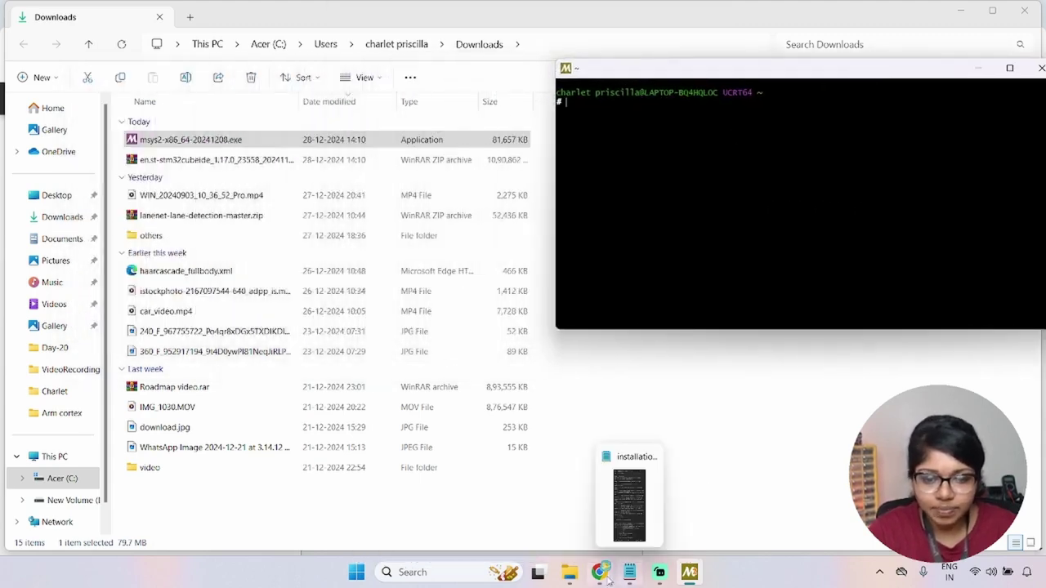
mouse_move(610, 549)
click(629, 511)
scroll(589, 273, down, 8)
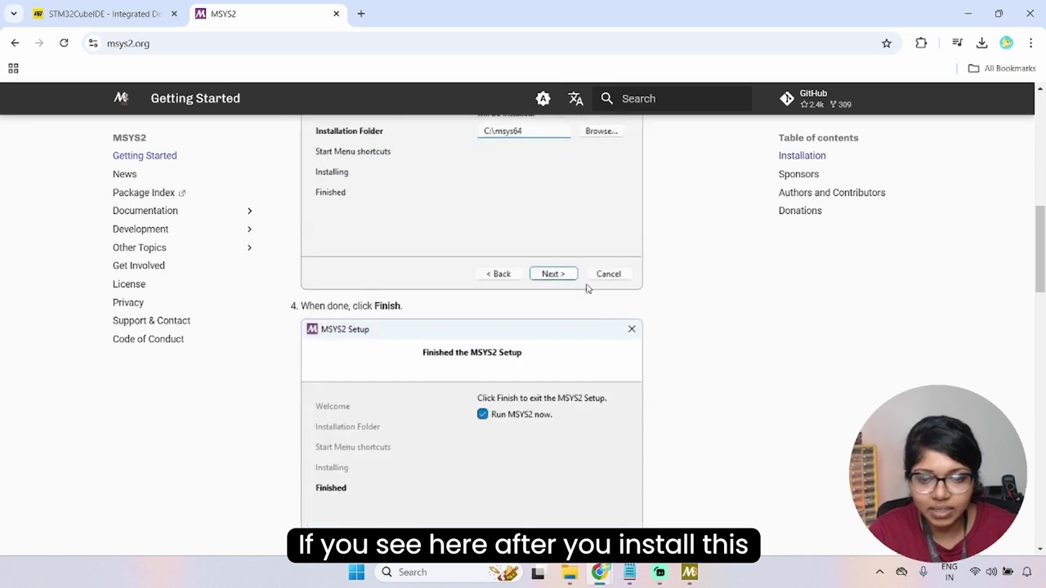
scroll(586, 288, down, 2)
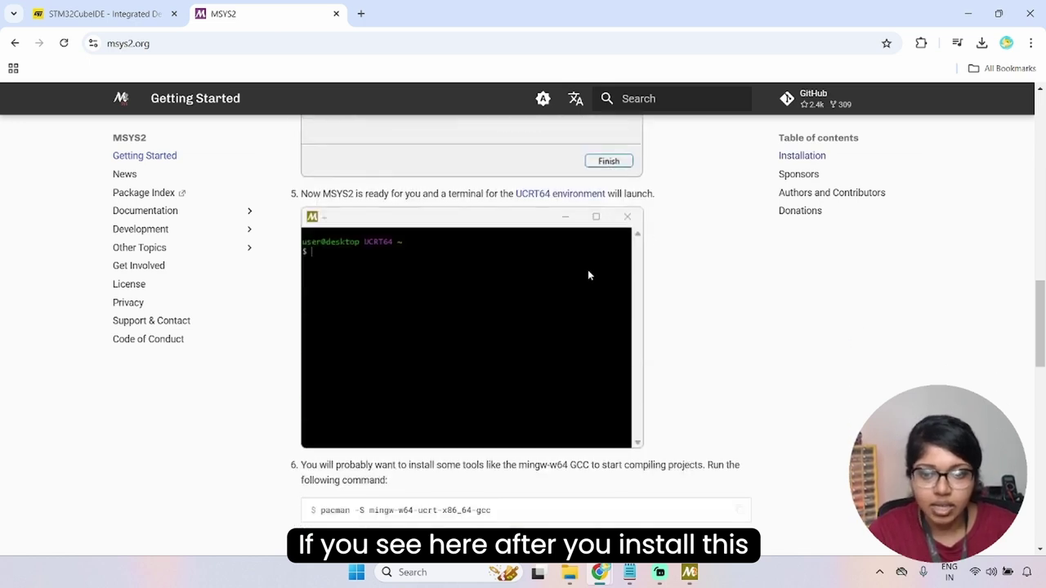
scroll(588, 276, down, 2)
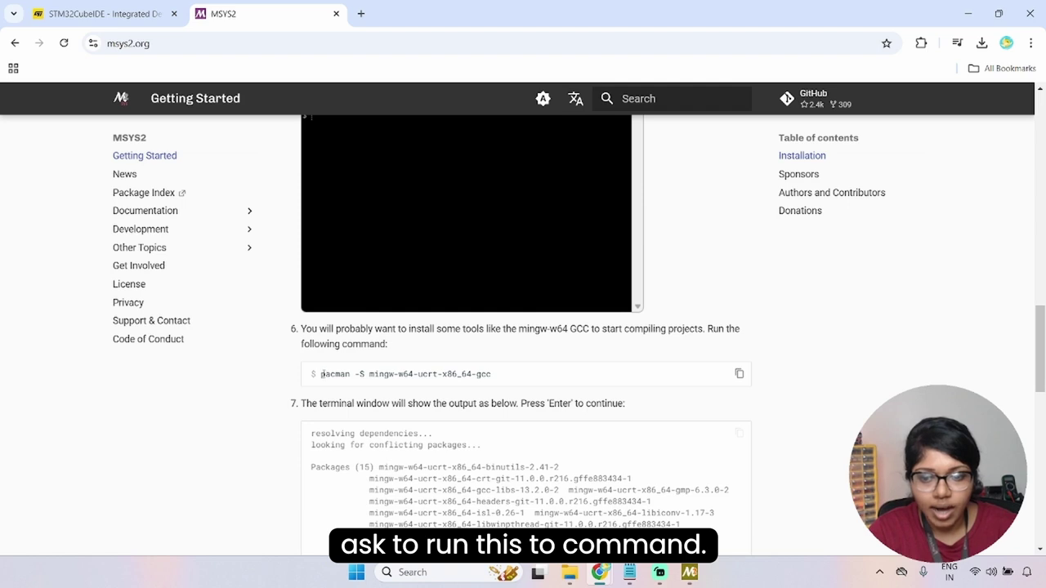
drag(493, 374, 320, 374)
key(ctrl+c)
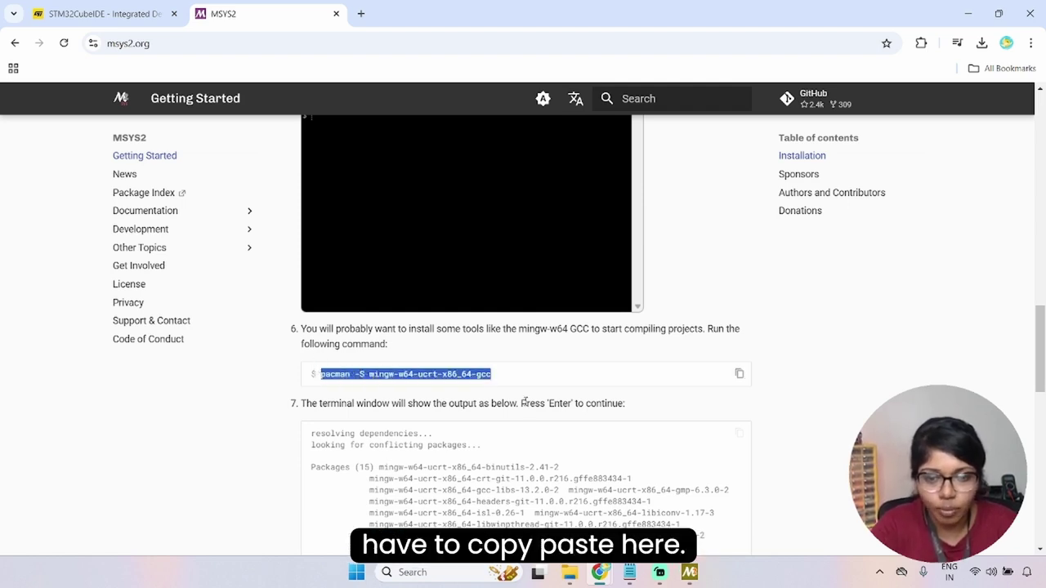
click(605, 375)
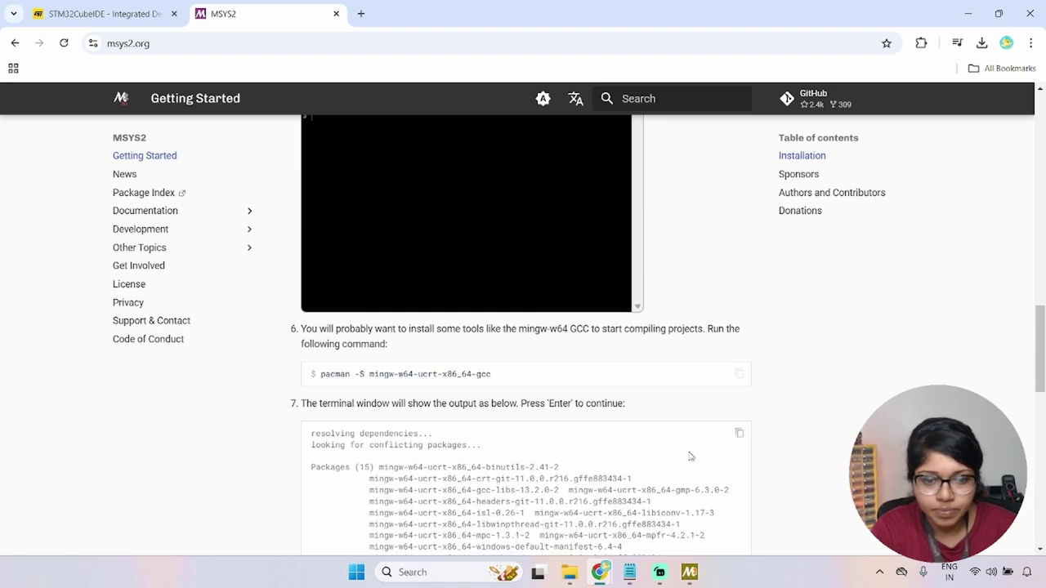
Paste and run pacman -S mingw-w64-ucrt-x86_64-gcc in the UCRT64 terminal.
mouse_move(692, 571)
click(687, 530)
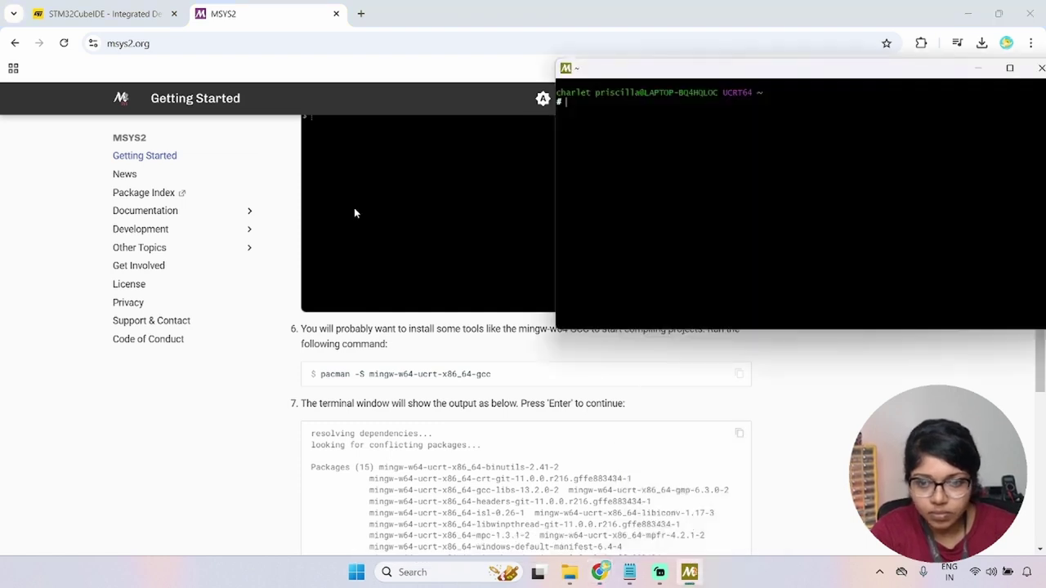
right_click(608, 113)
click(704, 155)
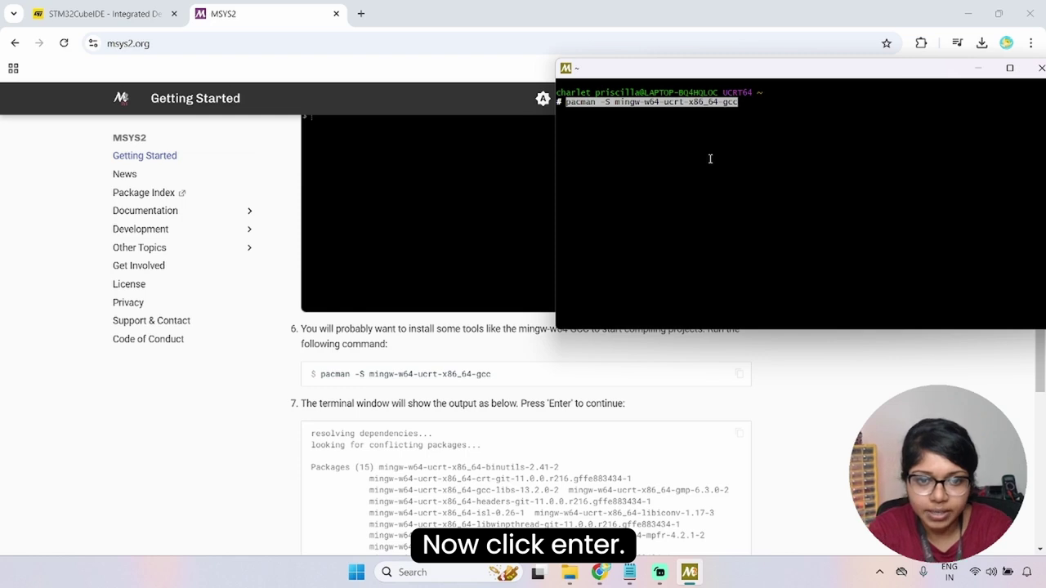
key(Return)
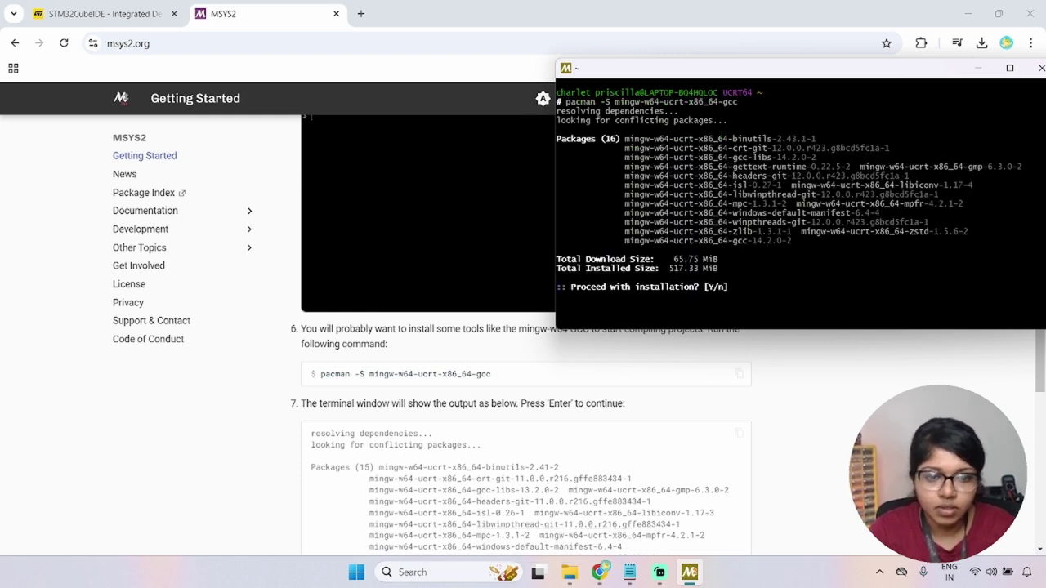
Confirm installing the 16 gcc packages with y and enlarge the terminal.
text(y)
key(Return)
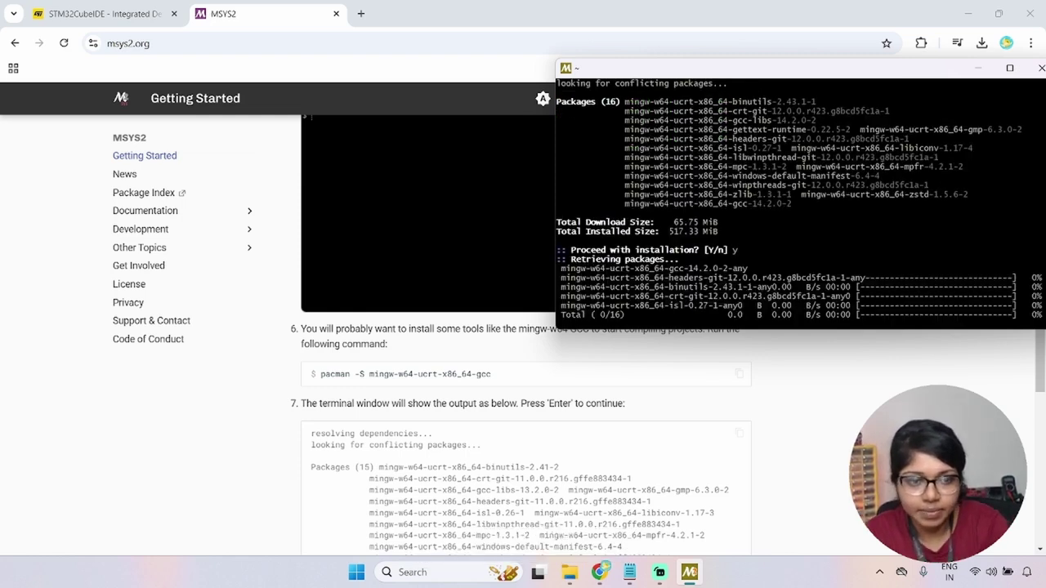
drag(804, 76, 693, 79)
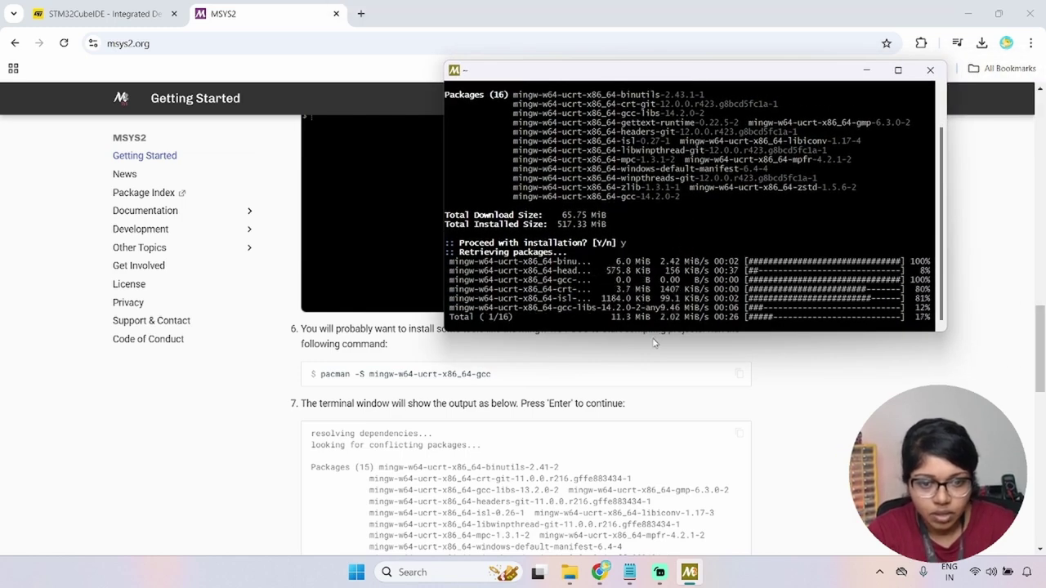
drag(647, 331, 645, 405)
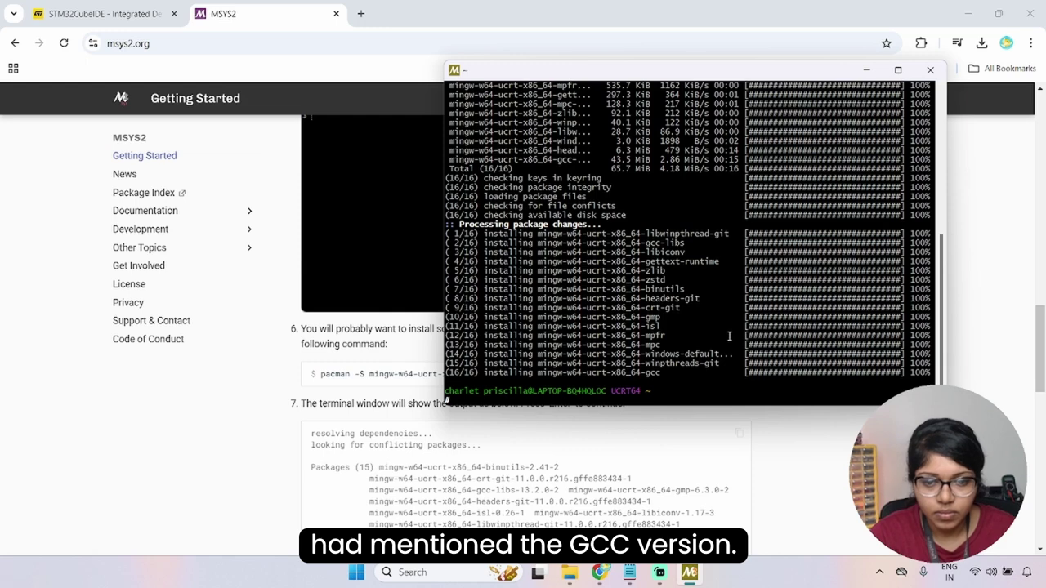
Copy the gcc --version command from the msys2.org page.
scroll(688, 415, down, 5)
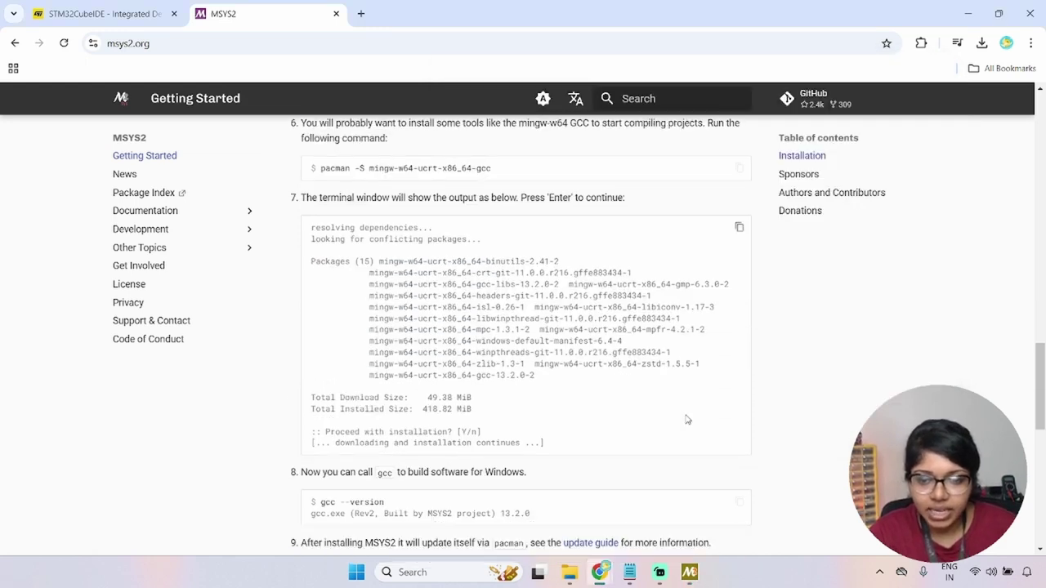
drag(322, 368, 405, 375)
right_click(382, 375)
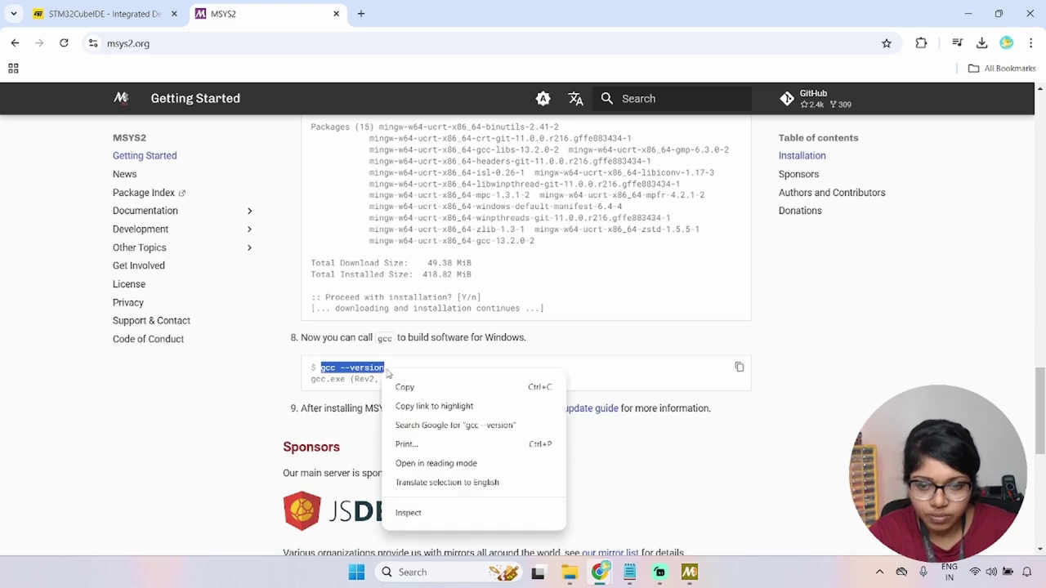
click(402, 388)
click(412, 364)
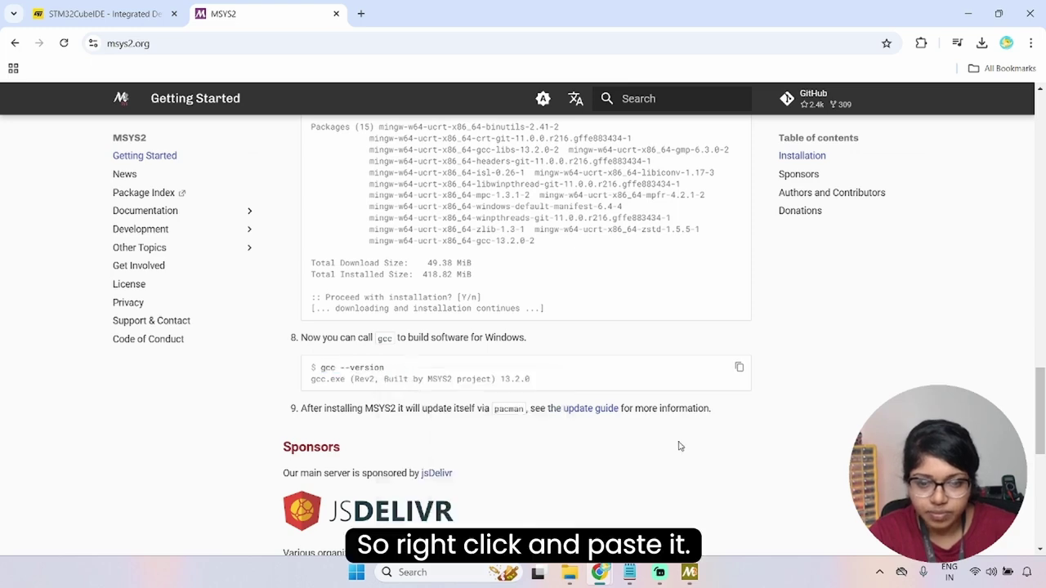
Run gcc --version in the UCRT64 terminal, which reports gcc 14.2.0.
click(689, 572)
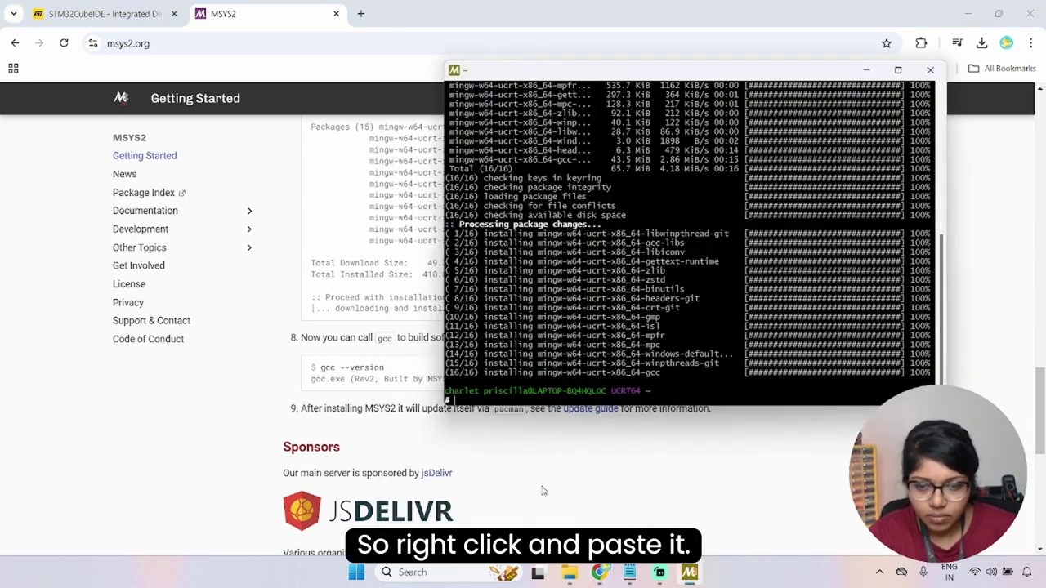
right_click(471, 396)
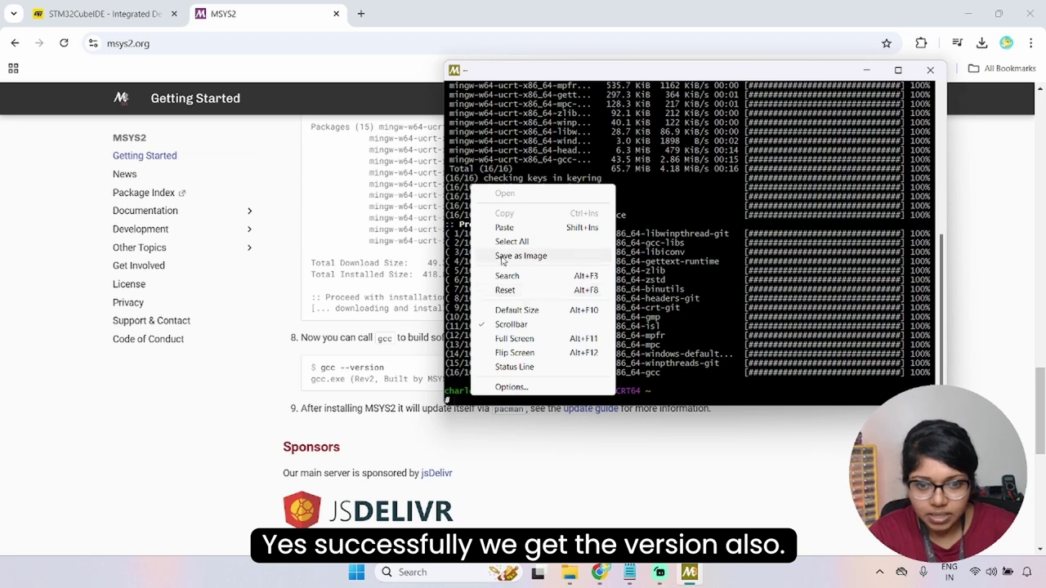
click(503, 228)
key(Return)
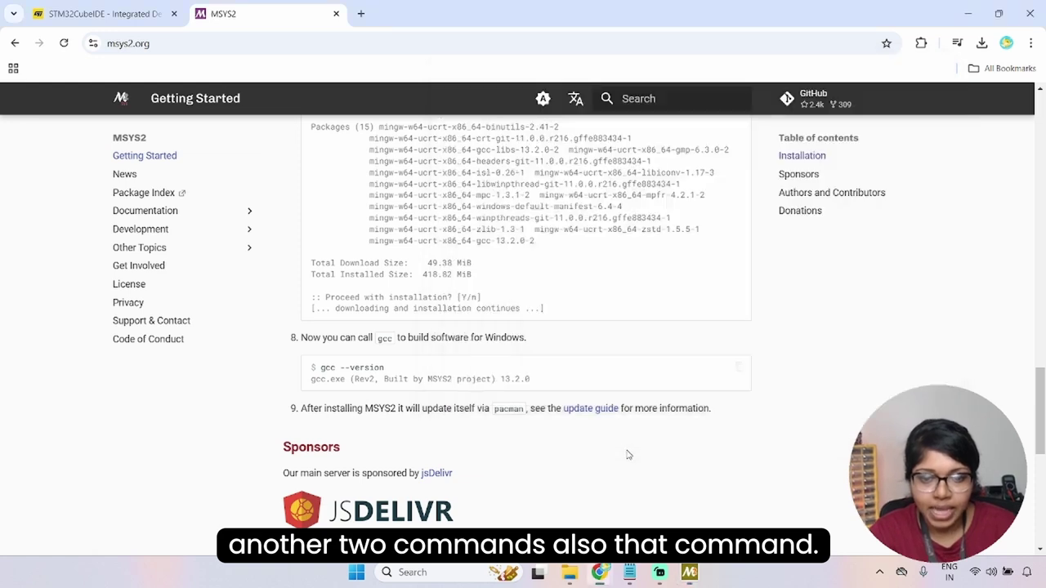
click(627, 450)
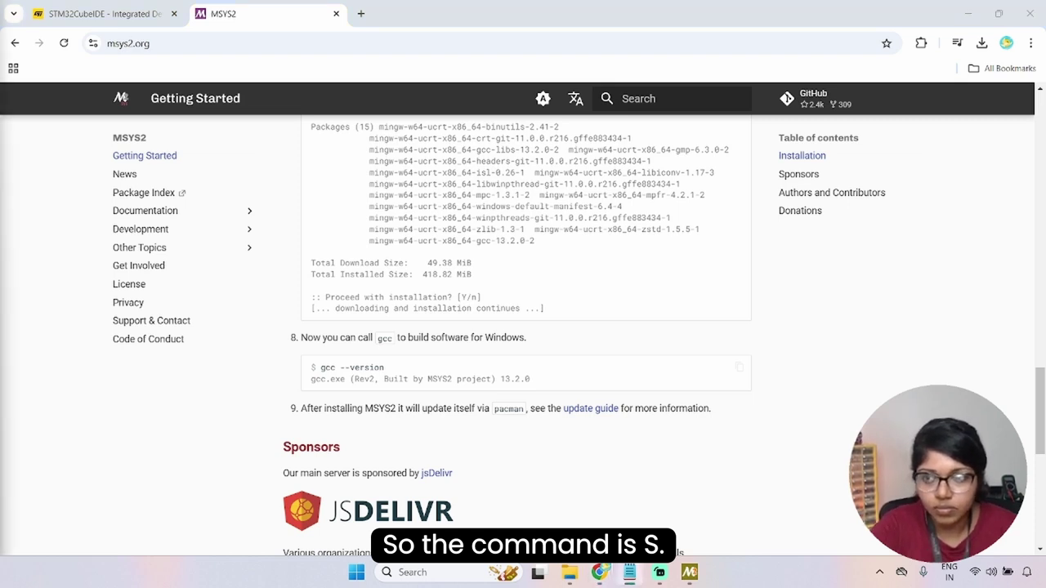
Paste and run pacman -Syu in the MSYS2 terminal.
mouse_move(691, 572)
click(664, 515)
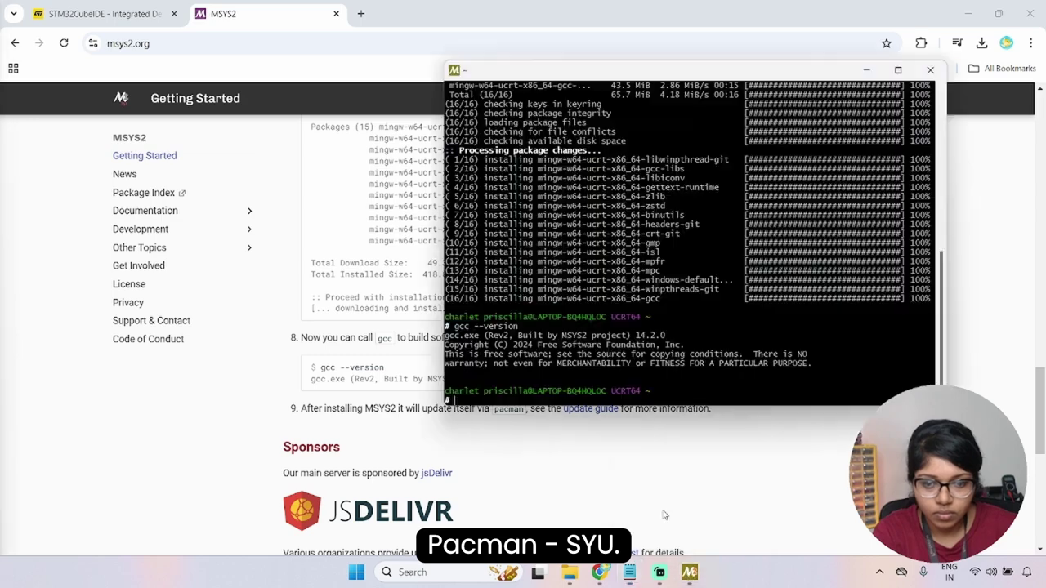
right_click(476, 404)
click(514, 229)
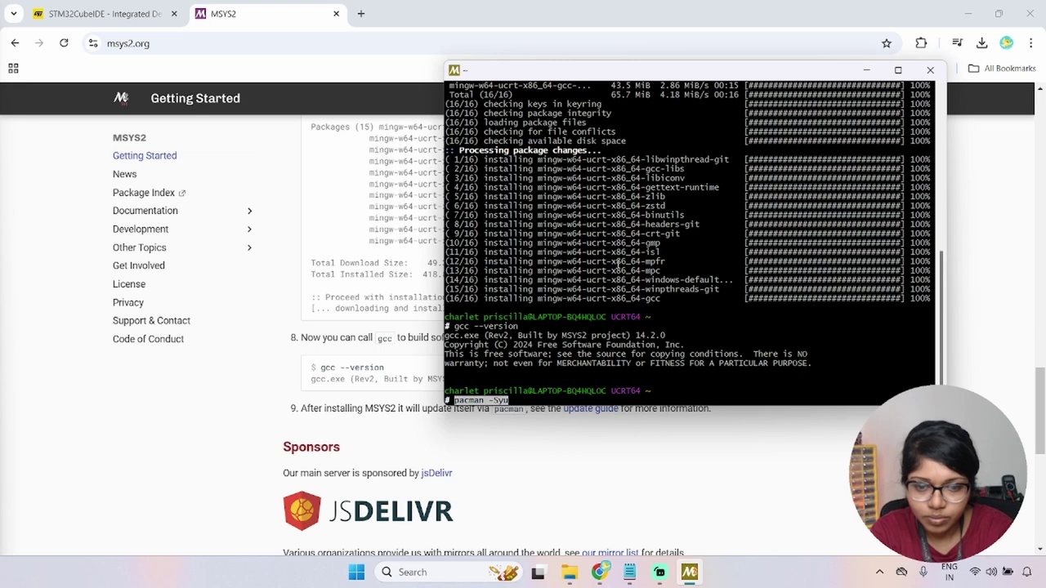
key(Return)
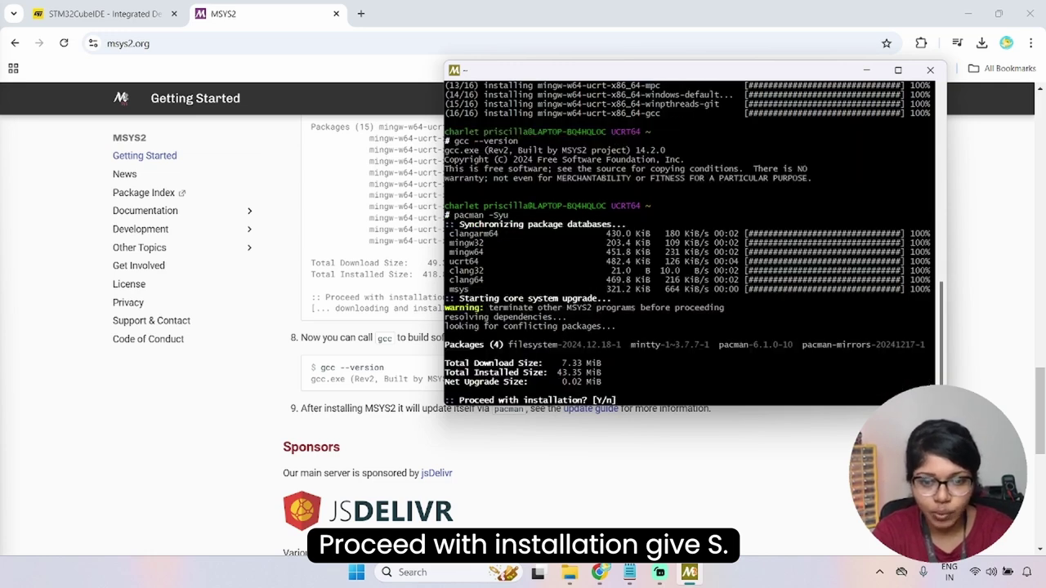
Confirm the core upgrade with y, maximize the terminal, and answer n to closing it.
text(y)
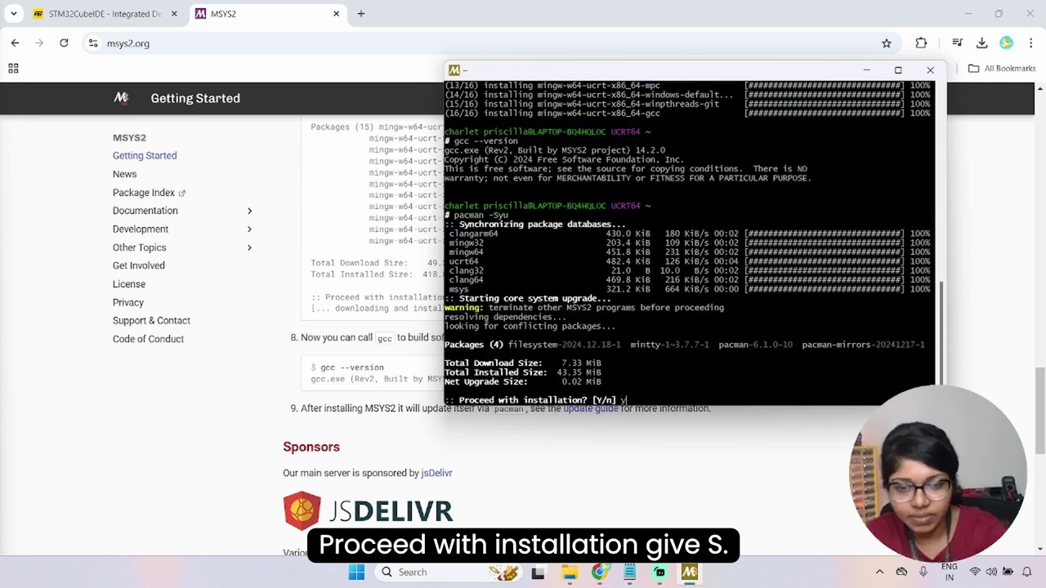
key(Return)
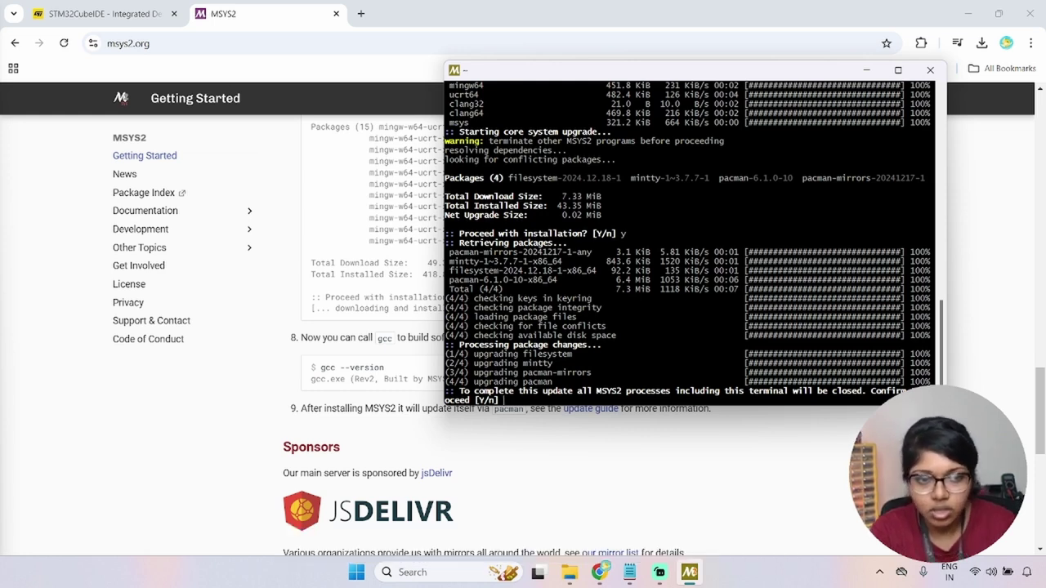
click(898, 71)
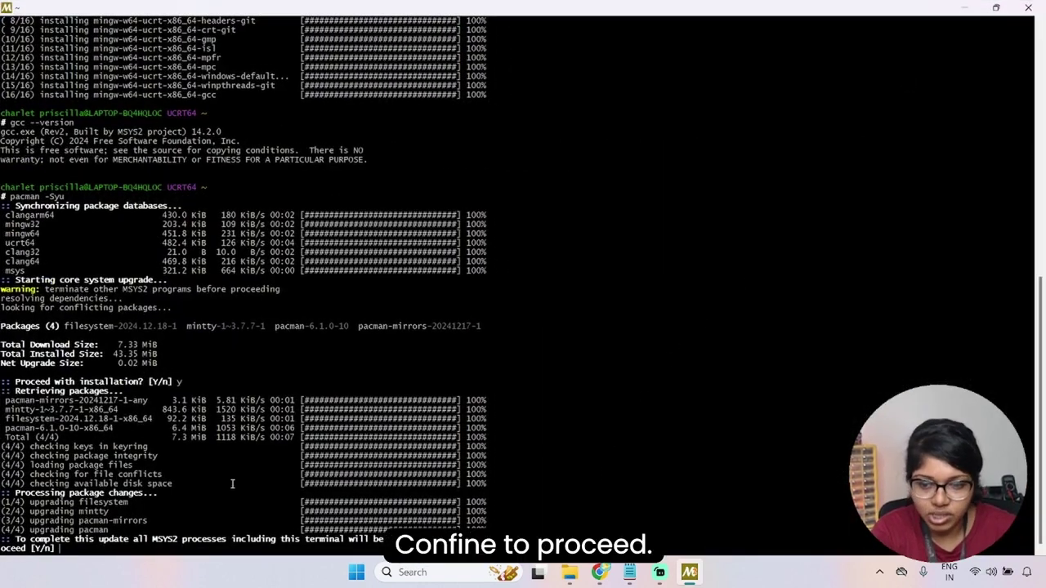
text(n)
key(Return)
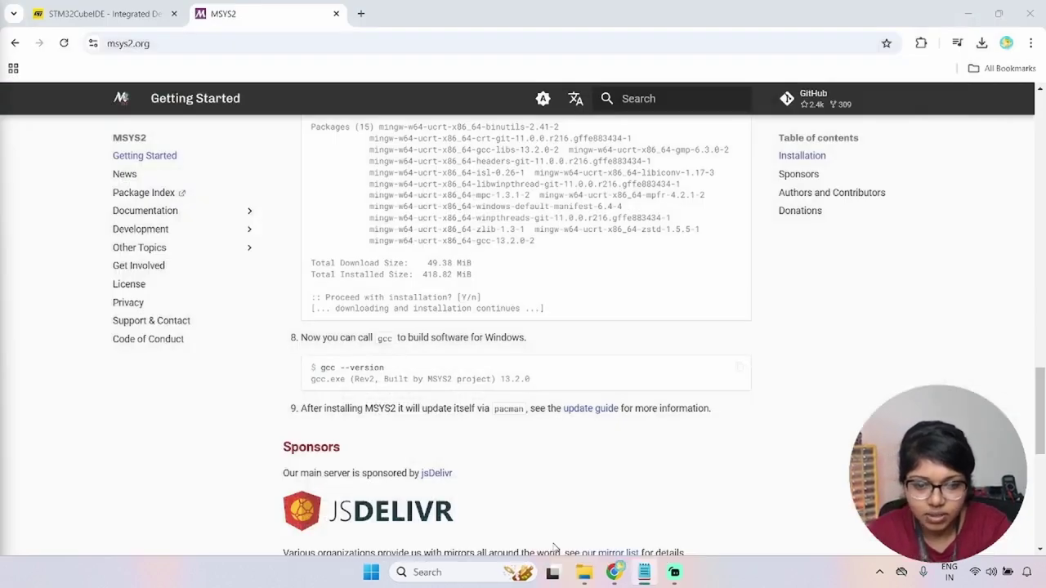
Open MSYS2 MSYS and run pacman -S --needed base-devel mingw-w64-x86_64-toolchain.
click(426, 572)
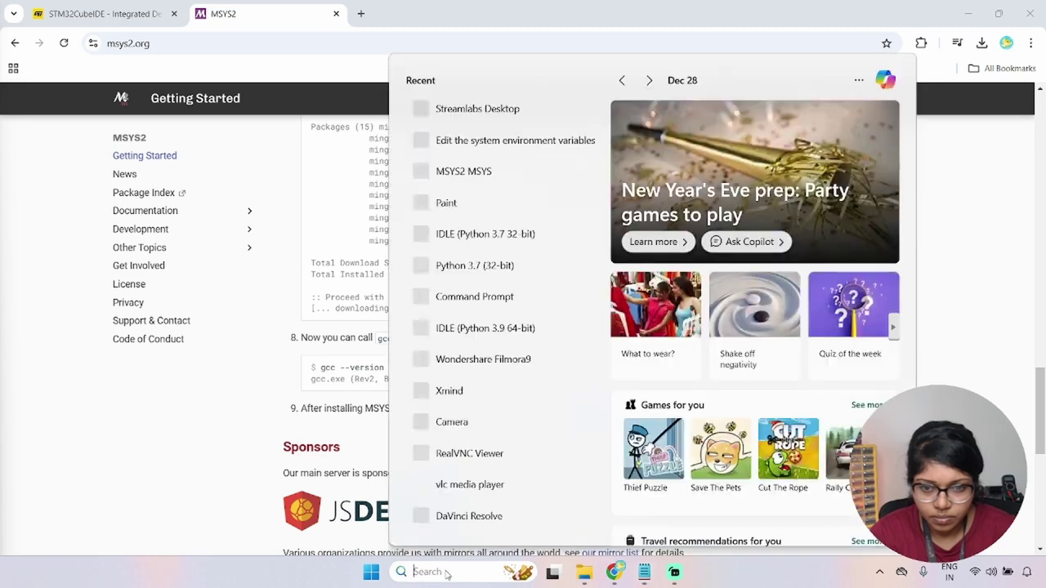
click(486, 172)
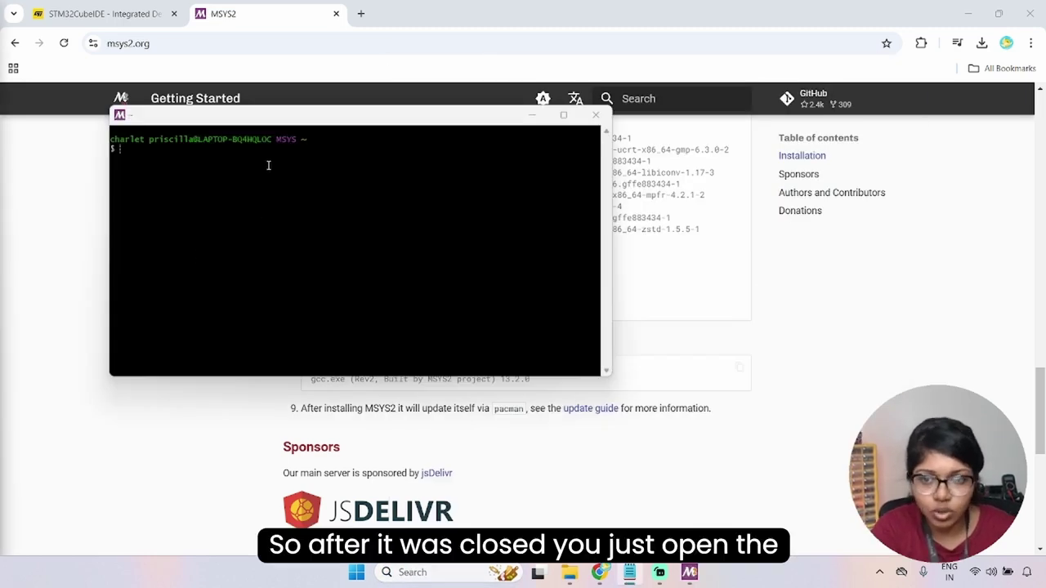
right_click(138, 149)
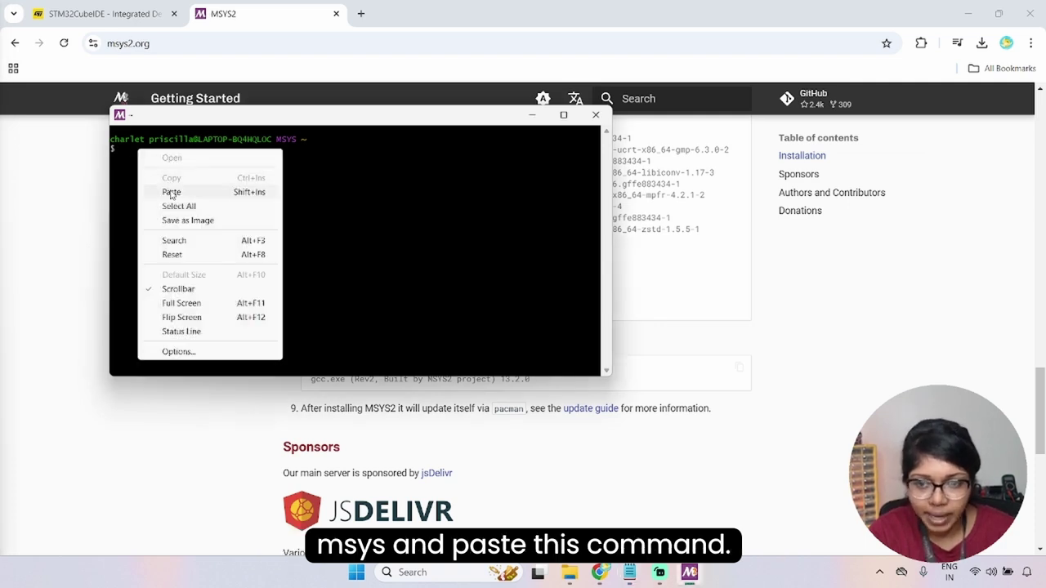
click(203, 187)
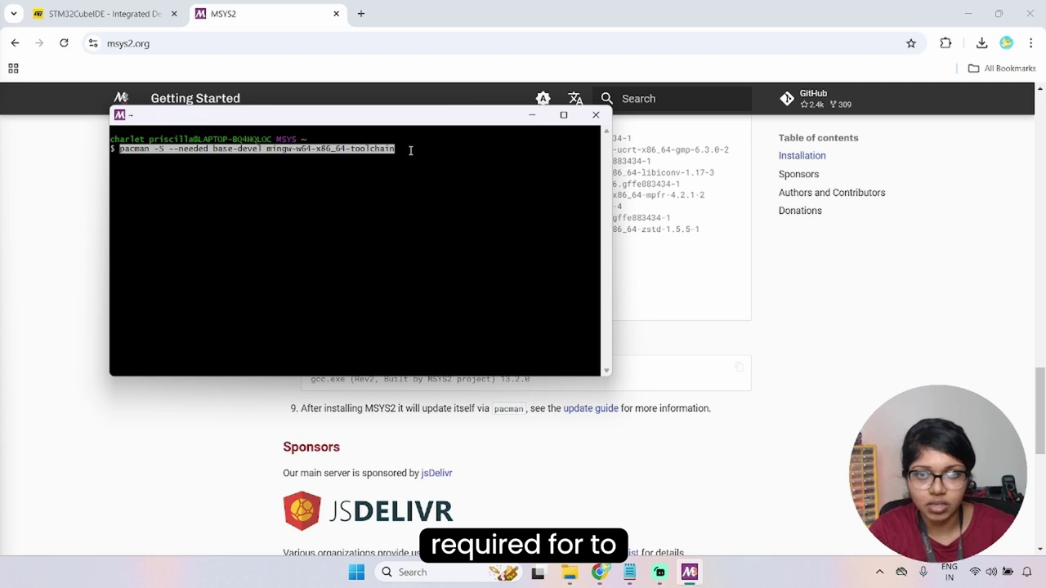
key(Return)
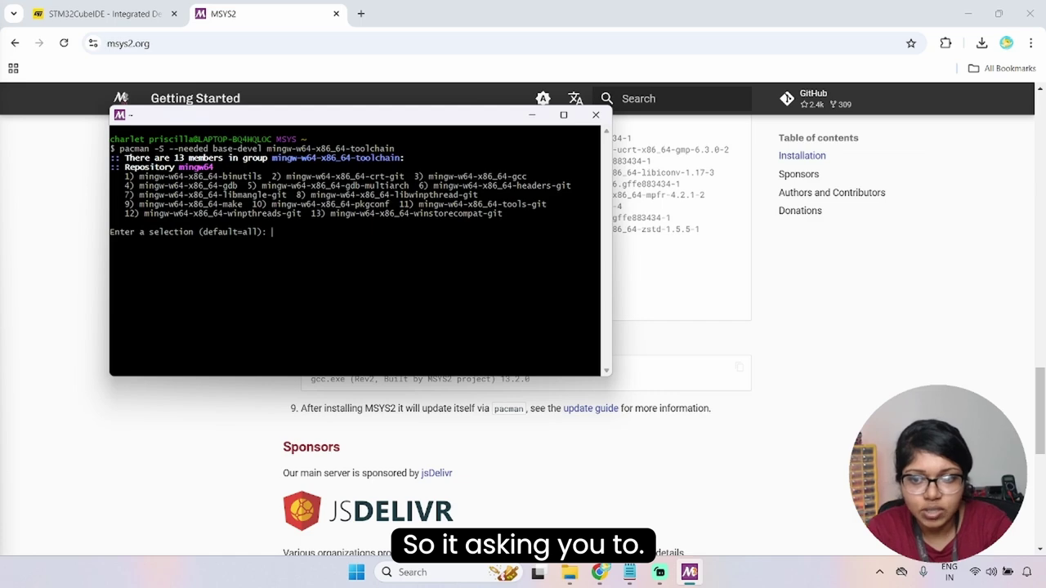
Choose item 3, mingw-w64-x86_64-gcc, from the toolchain list, leaving 28 packages to confirm.
click(563, 115)
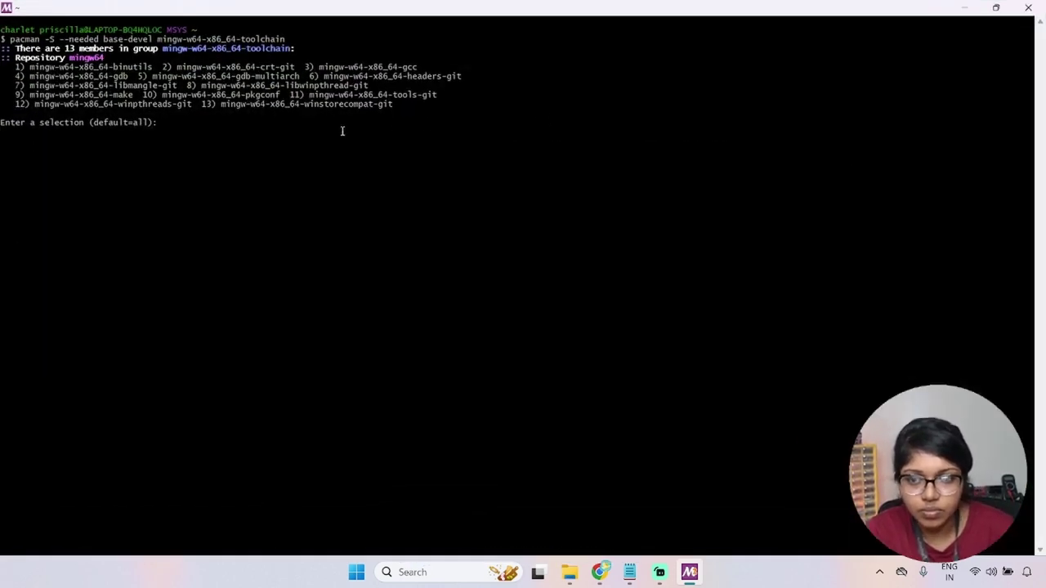
drag(25, 125, 96, 126)
click(129, 139)
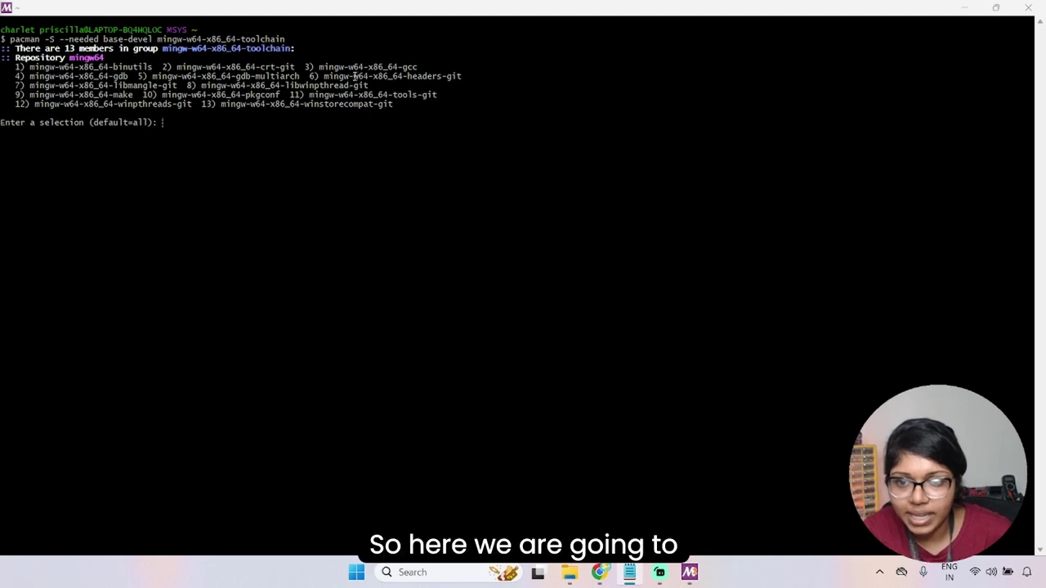
drag(319, 67, 431, 65)
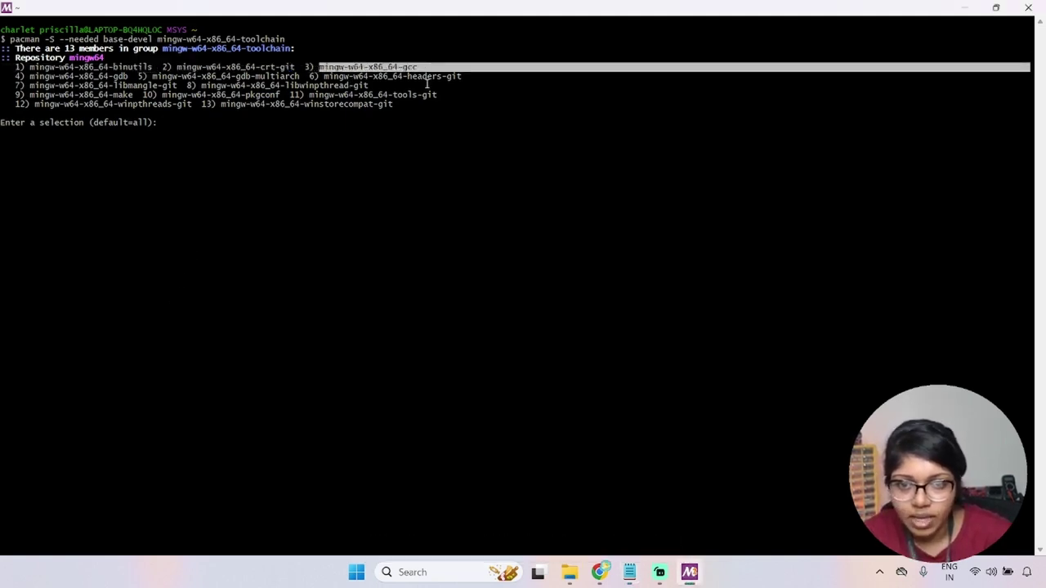
click(403, 123)
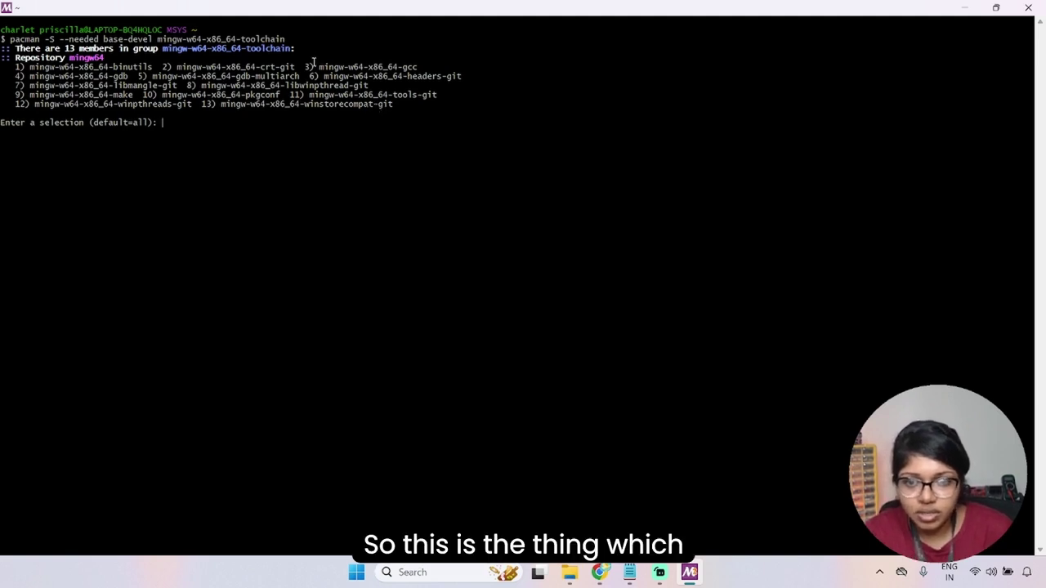
drag(319, 59, 392, 66)
click(424, 69)
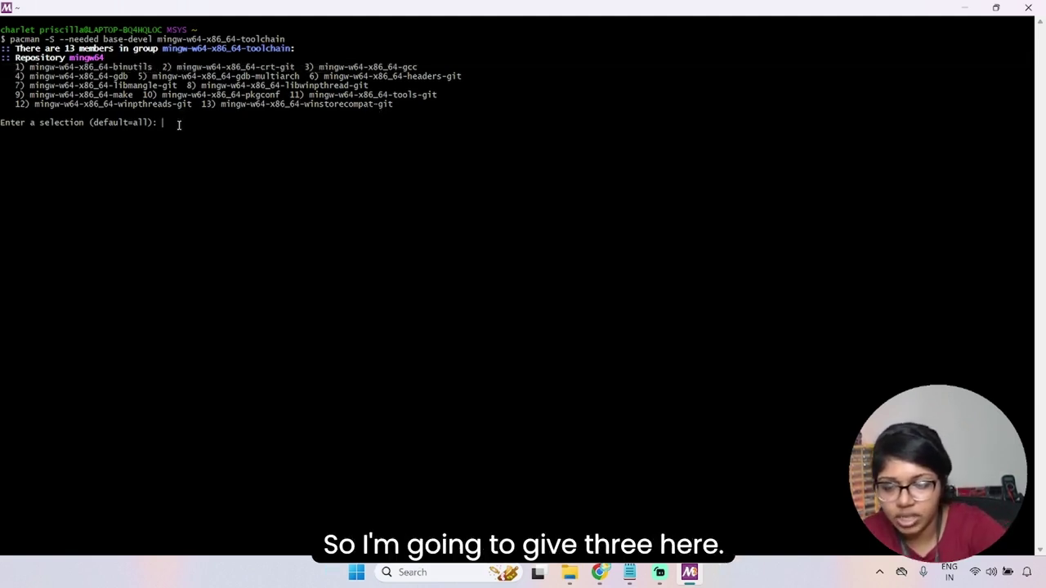
text(3)
key(Return)
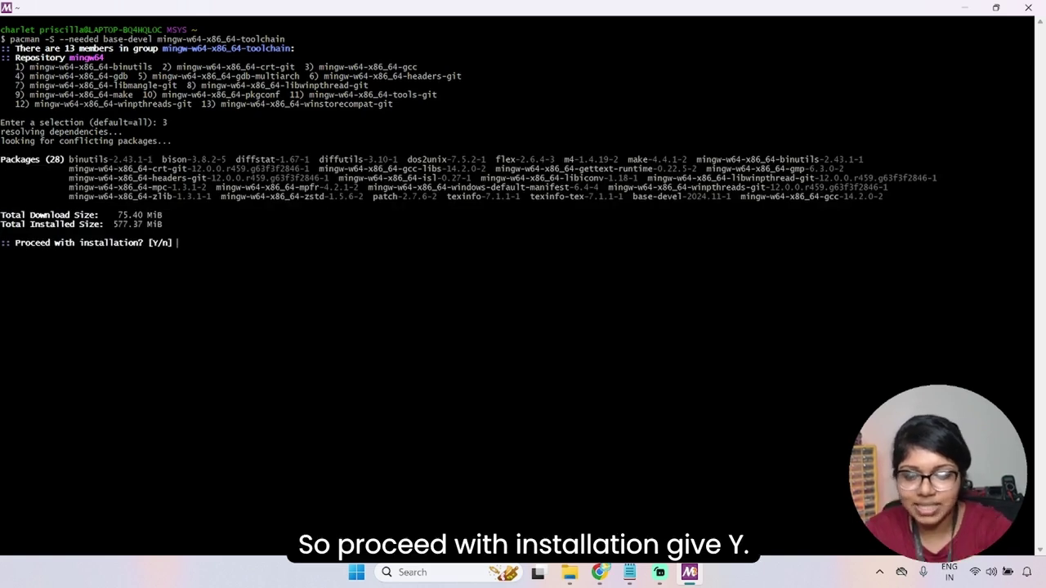
Confirm installing the 28 base-devel and mingw64 gcc packages, then close the MSYS2 terminal.
key(Return)
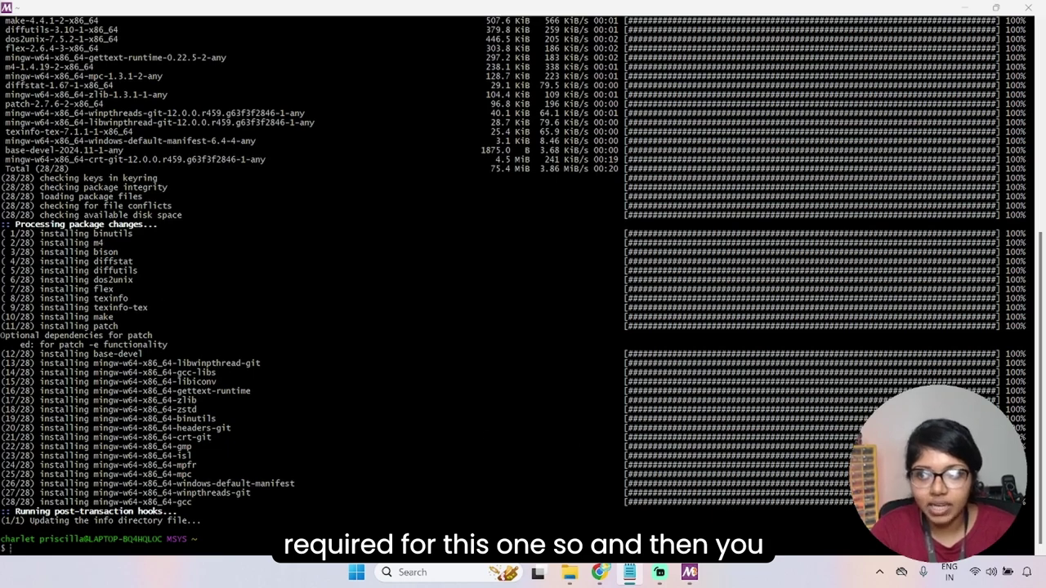
click(1029, 6)
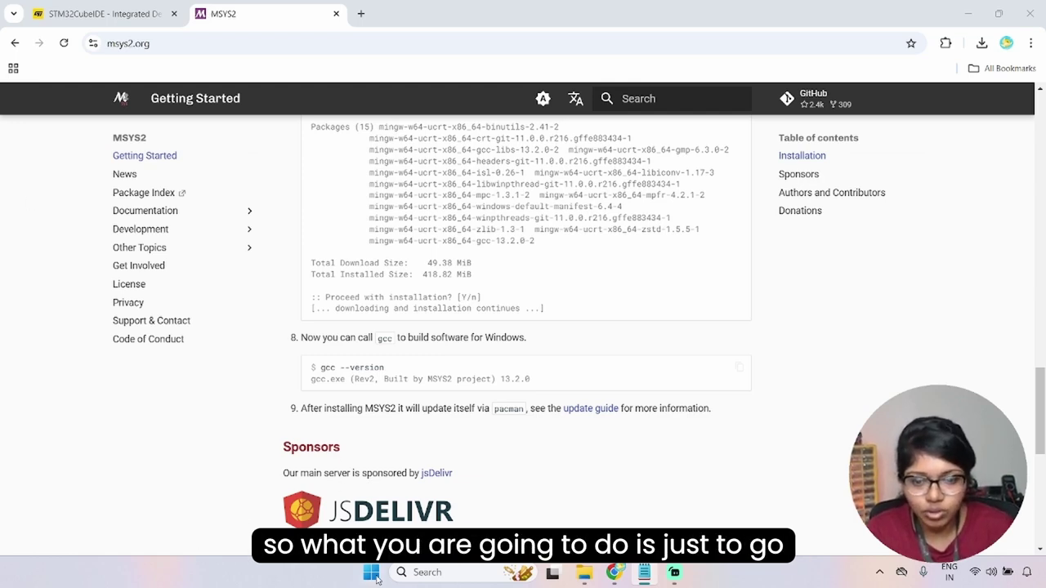
Open System Properties by searching 'en', then center it and minimize the other windows.
click(441, 572)
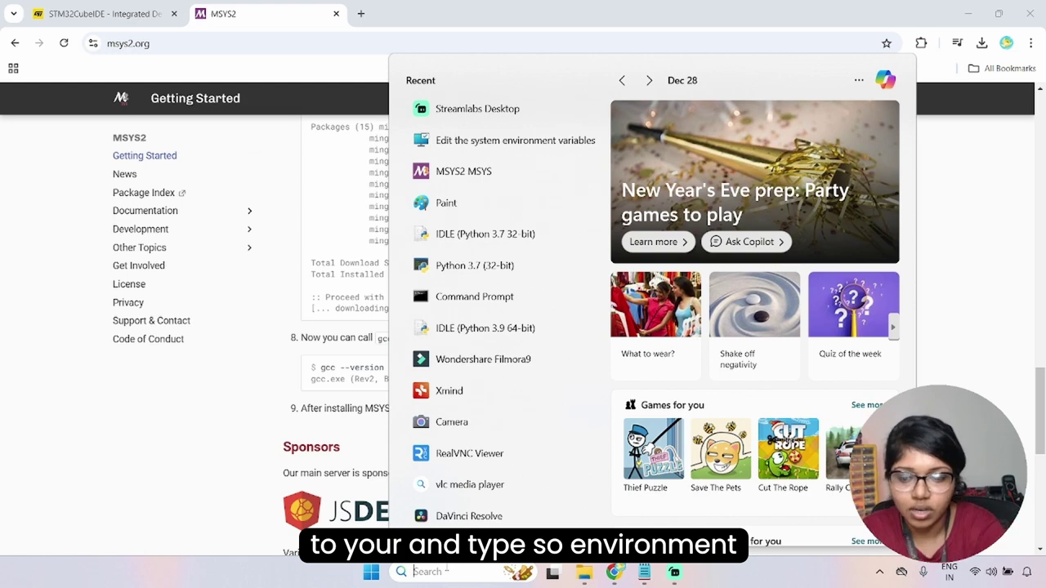
text(en)
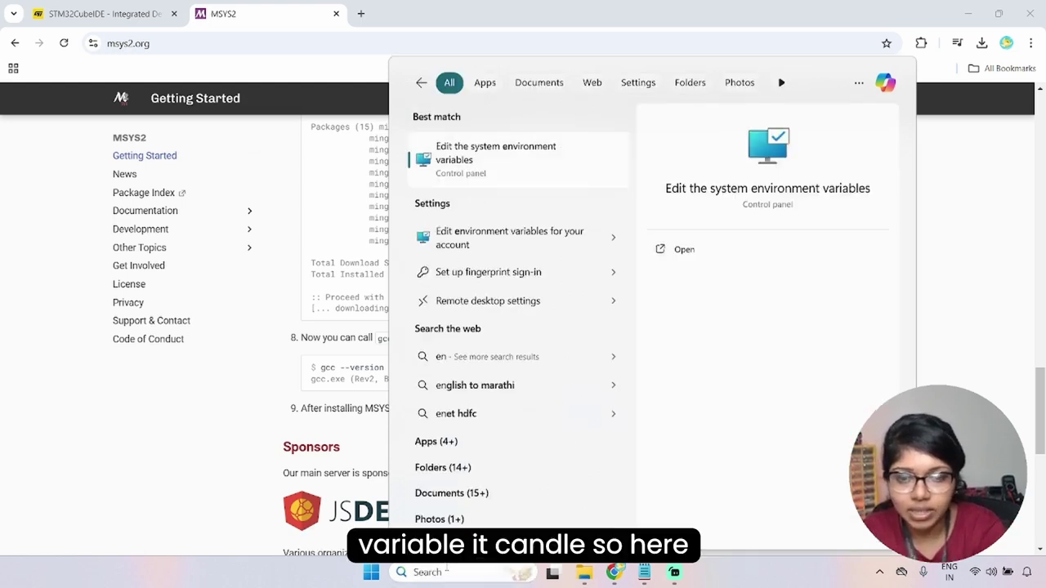
key(Return)
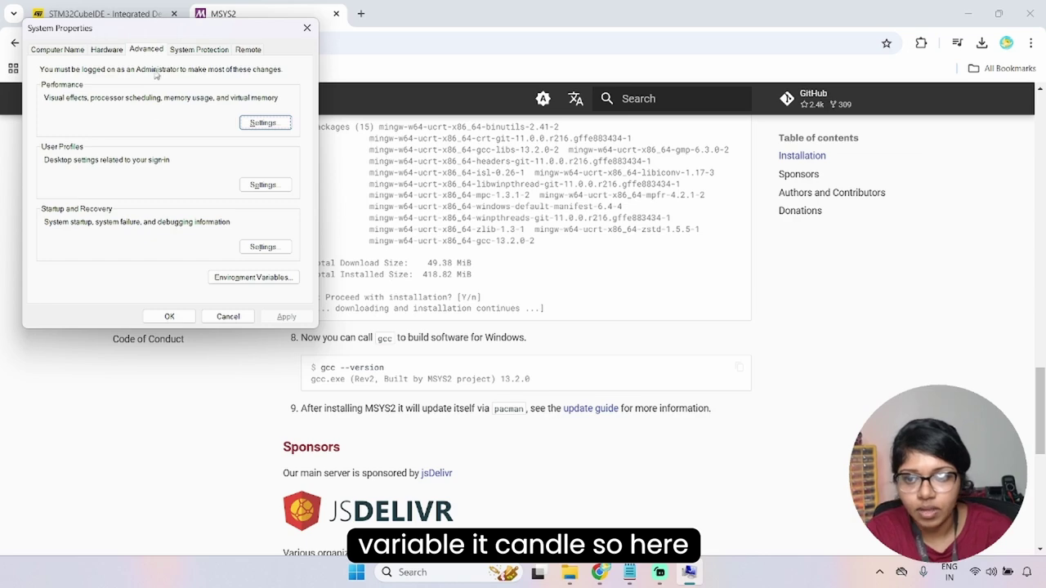
drag(160, 36, 578, 64)
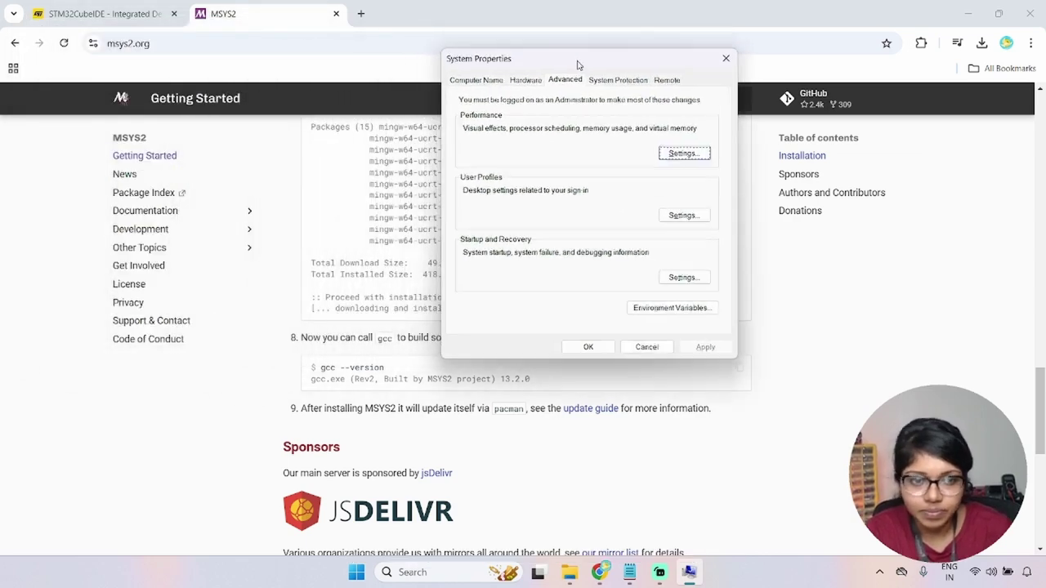
click(965, 15)
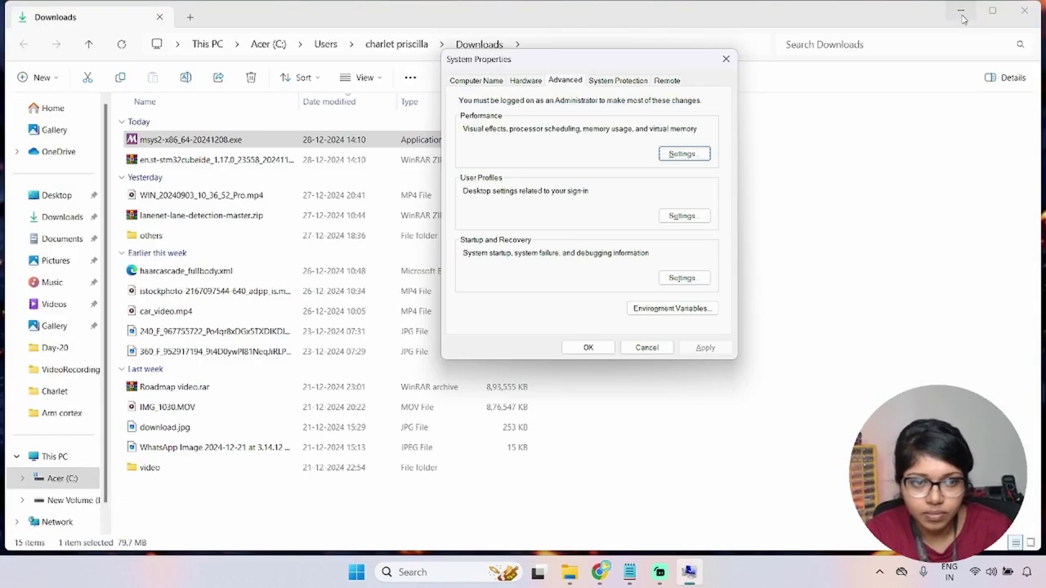
click(961, 12)
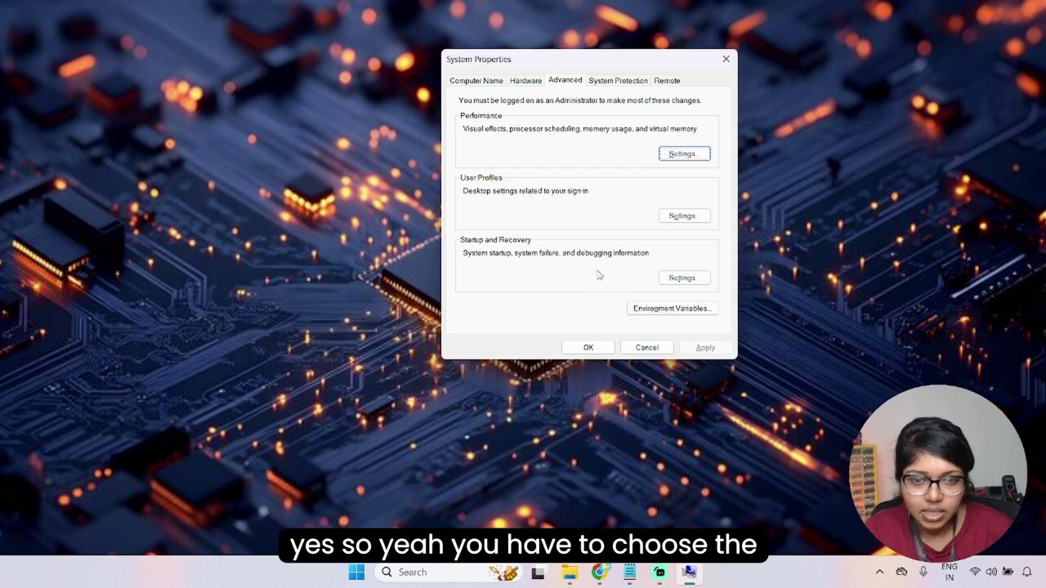
Open the user Path variable for editing in Environment Variables and add a blank entry.
click(709, 313)
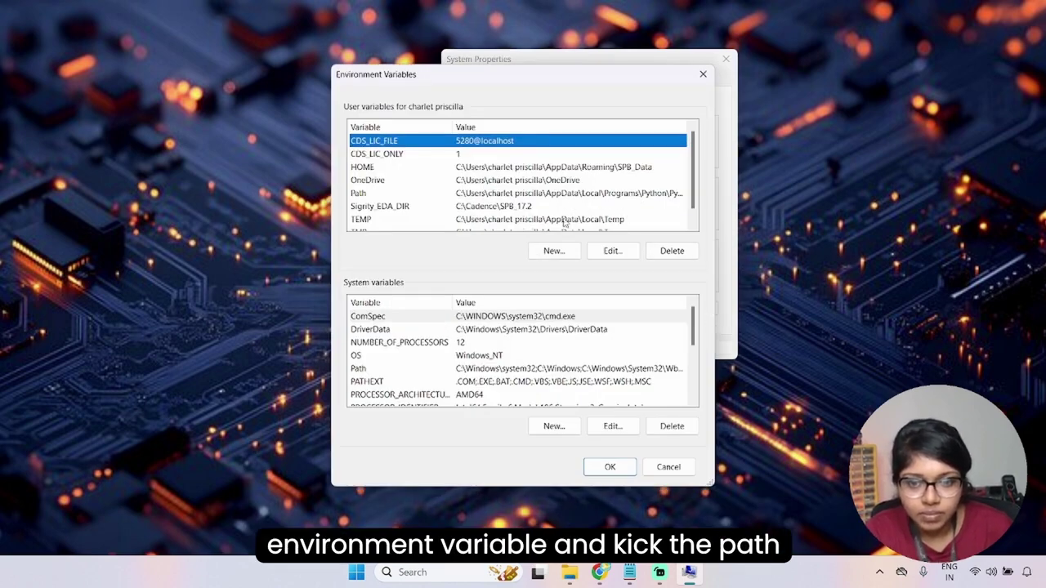
click(413, 196)
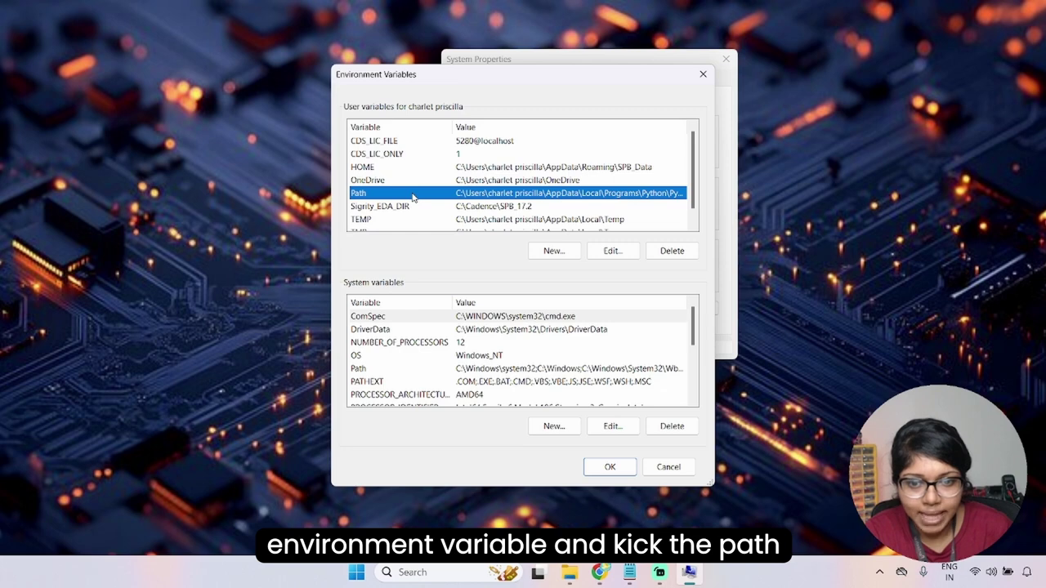
click(592, 255)
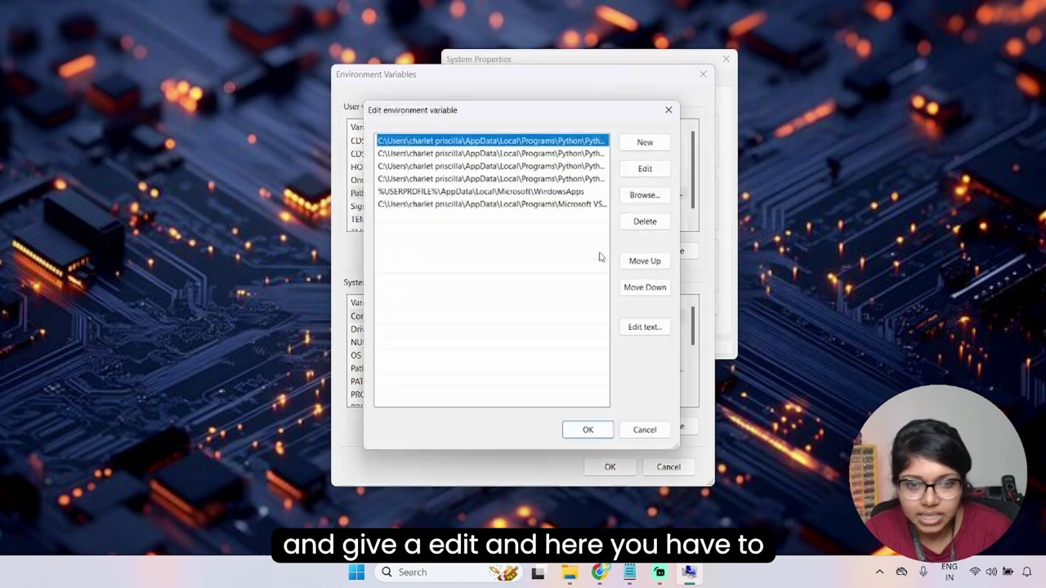
click(650, 139)
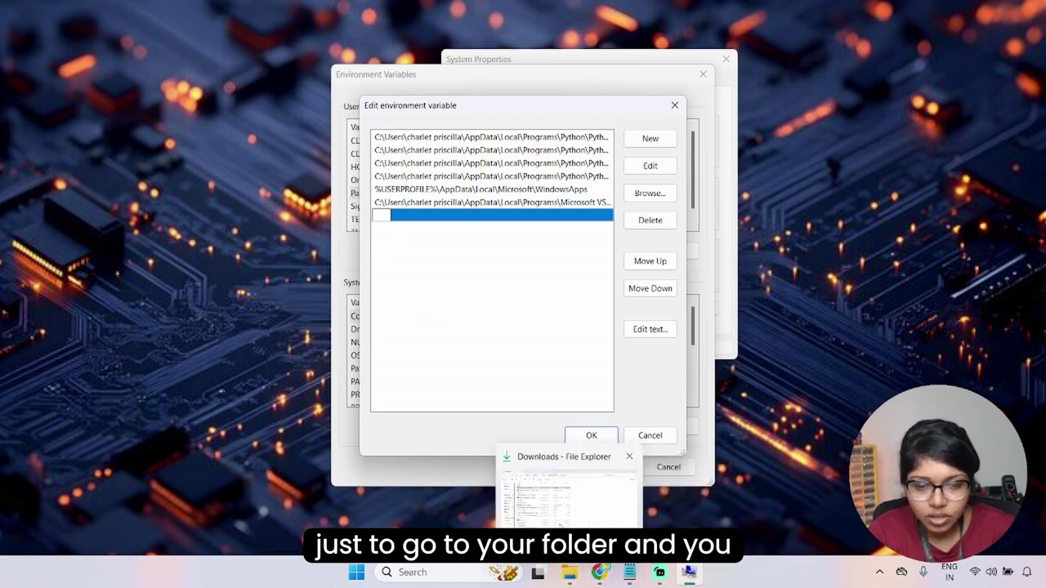
Copy the C:\msys64 folder path from File Explorer's address bar.
click(571, 573)
click(82, 502)
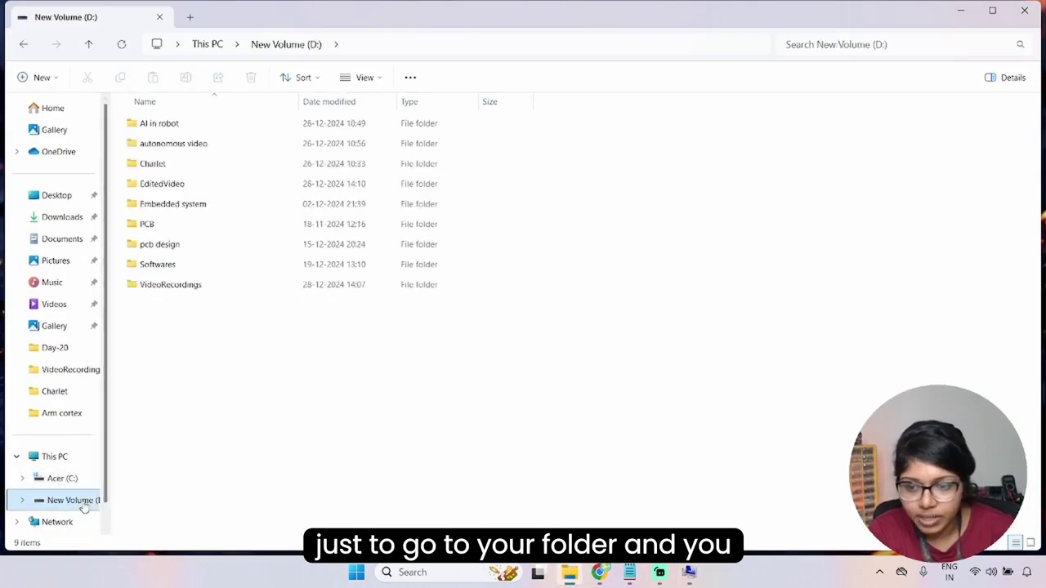
click(58, 460)
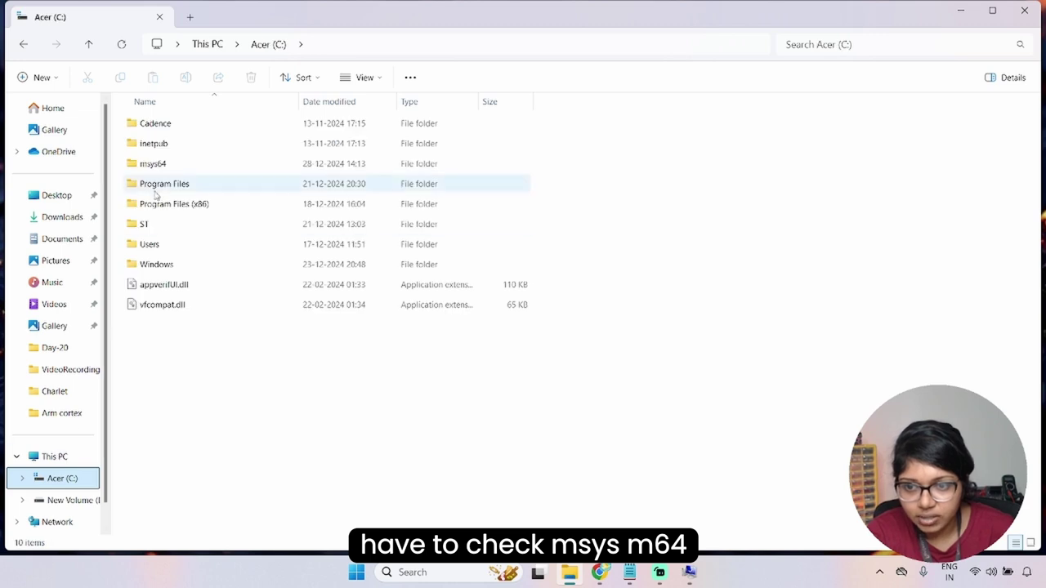
double_click(166, 168)
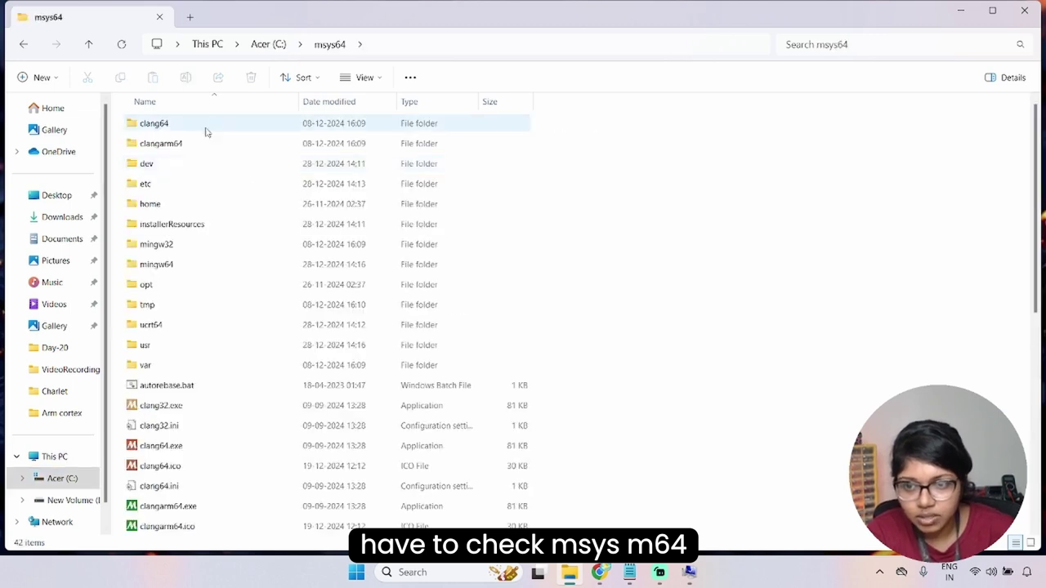
click(407, 46)
key(ctrl+c)
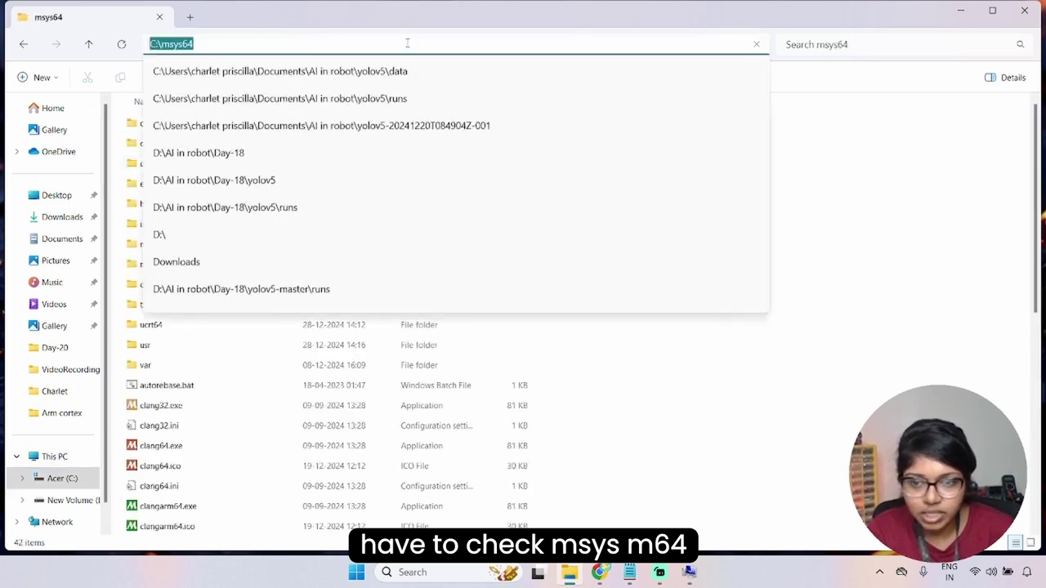
click(826, 143)
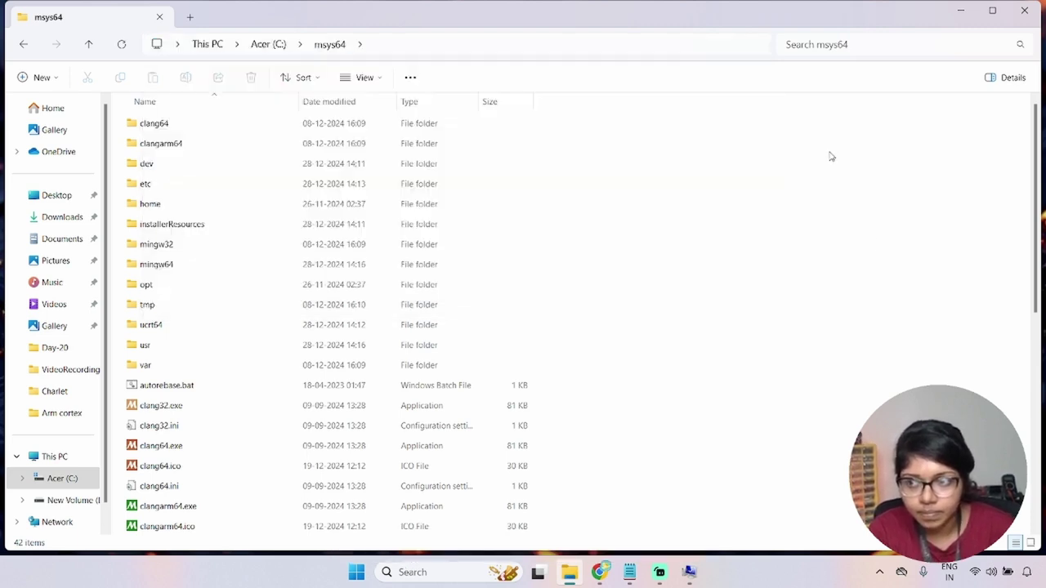
Add C:\msys64 as a new user Path entry, then start another blank entry.
click(689, 572)
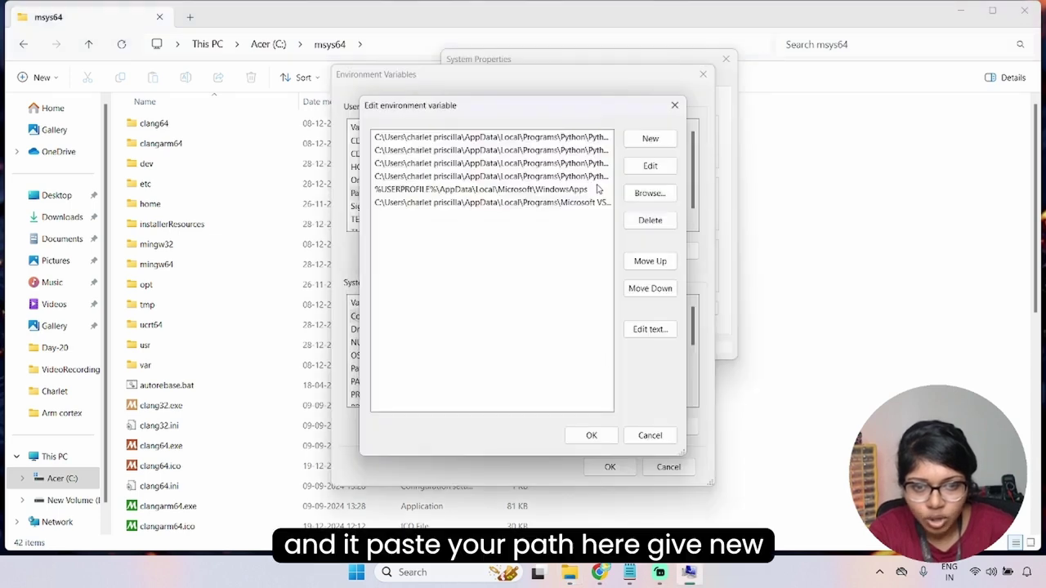
click(637, 143)
key(ctrl+v)
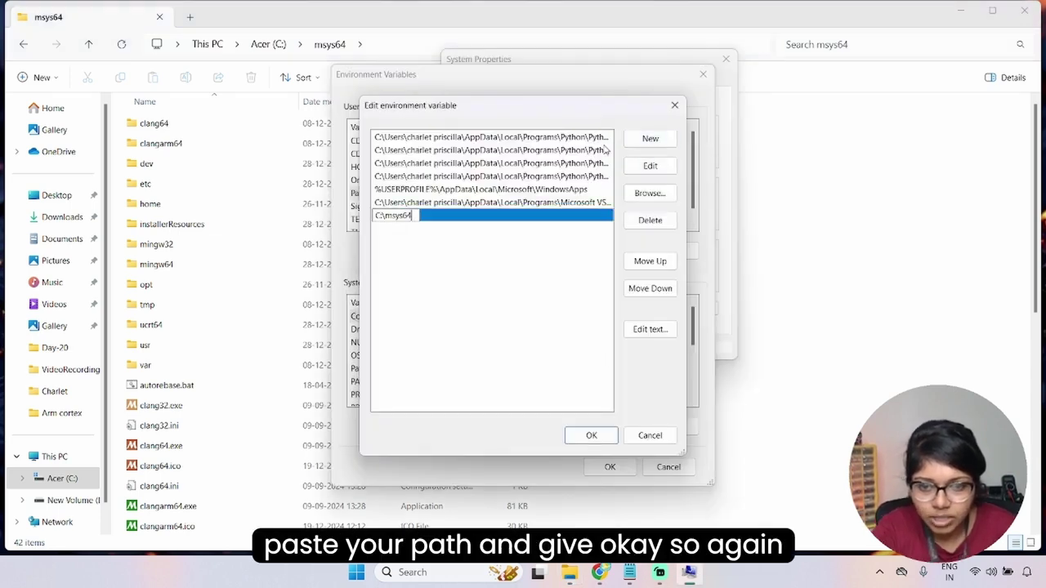
click(596, 435)
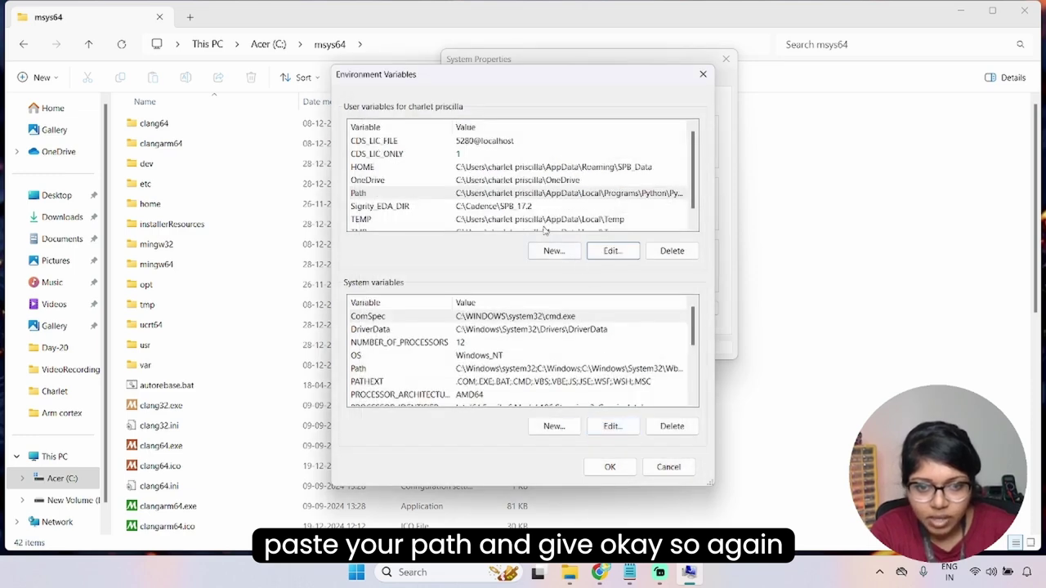
click(611, 255)
click(651, 135)
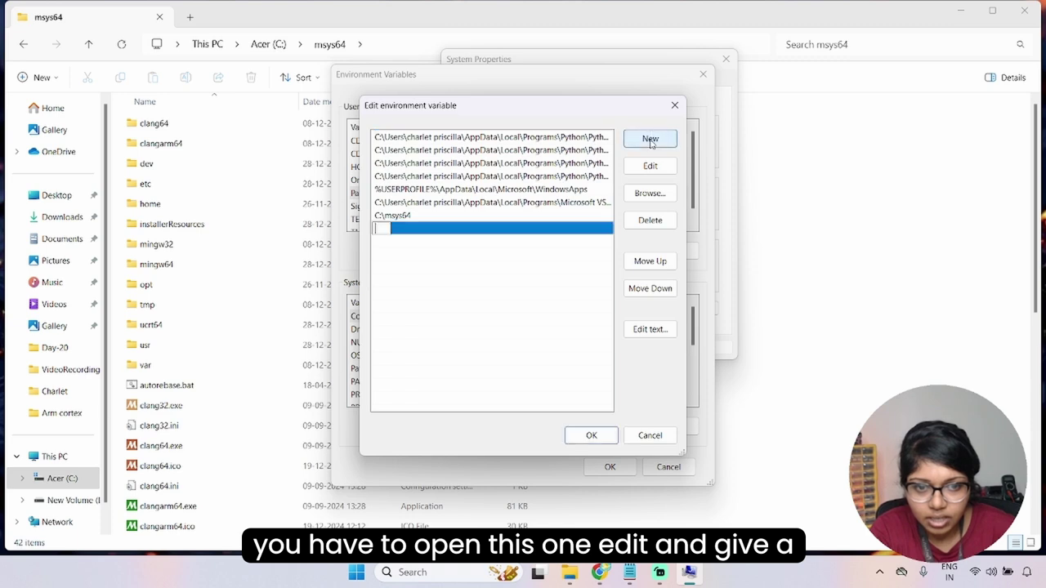
click(572, 572)
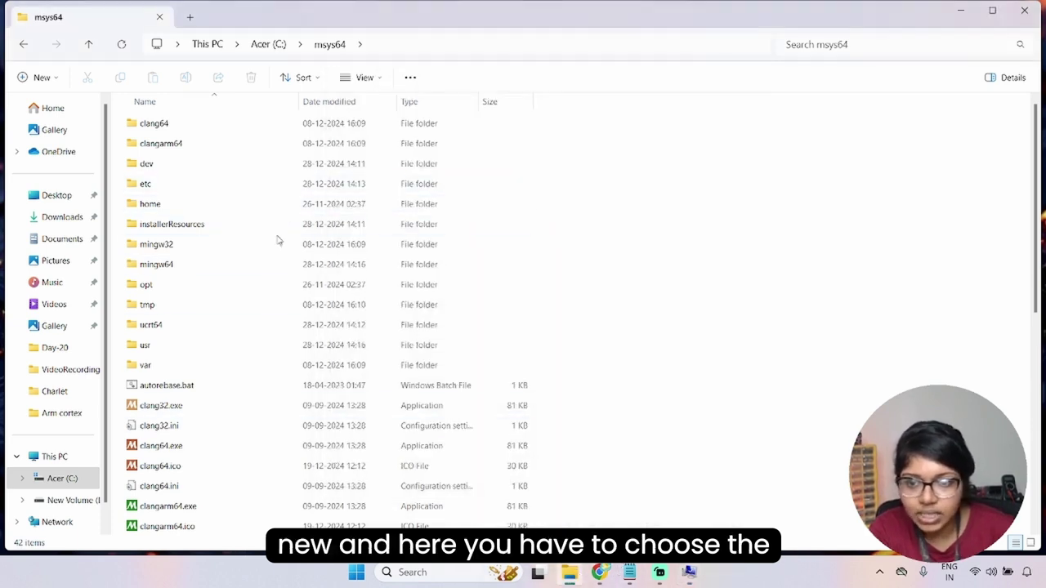
Copy the C:\msys64\mingw64\bin folder path from File Explorer's address bar.
double_click(240, 269)
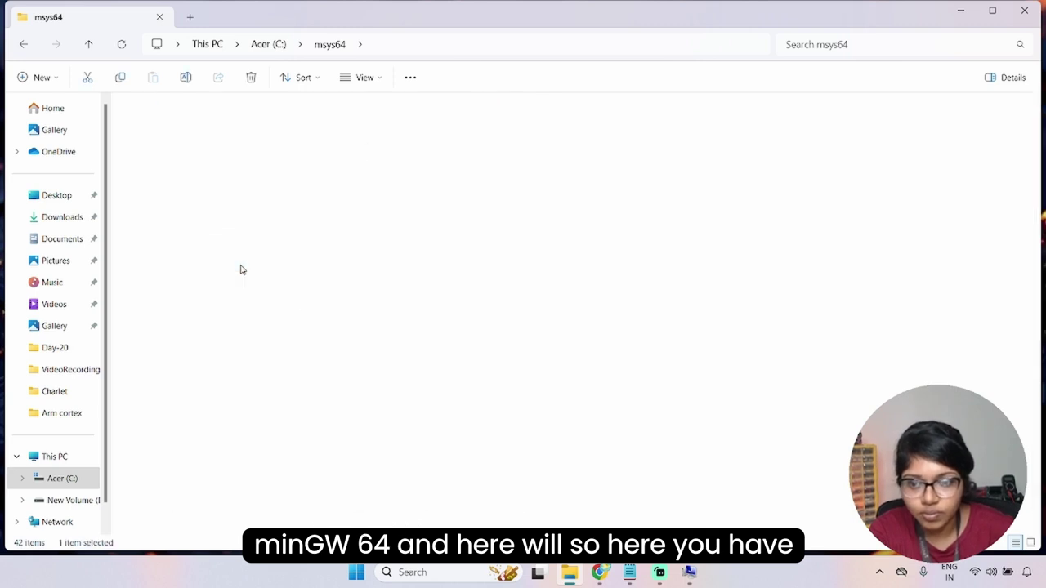
double_click(174, 131)
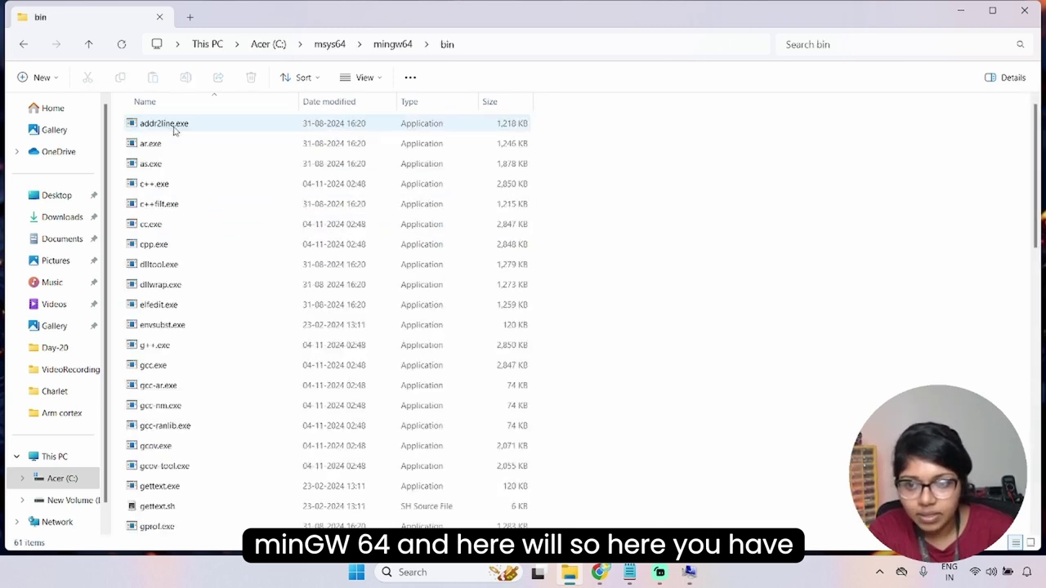
click(482, 45)
key(ctrl+c)
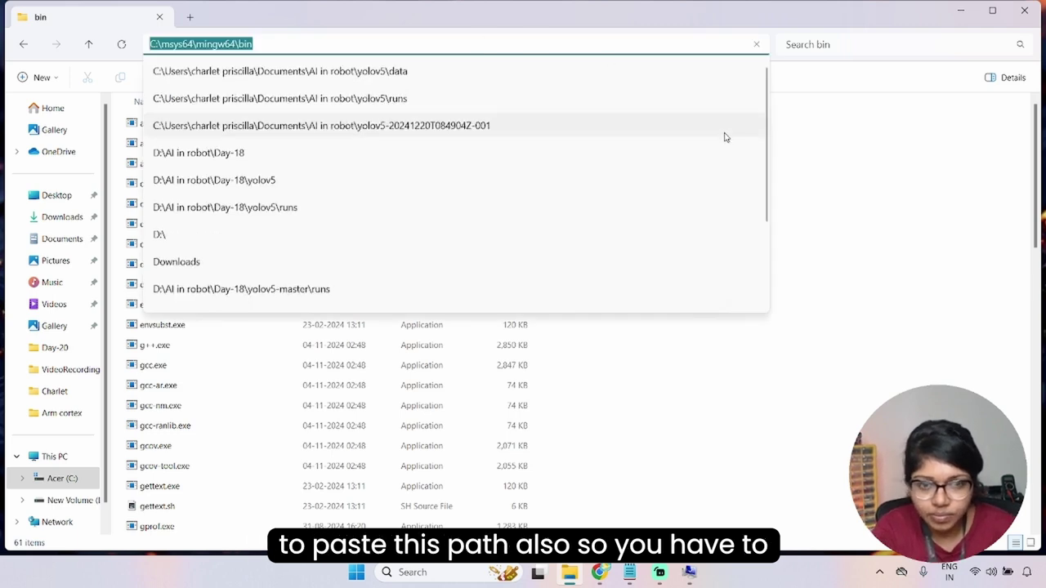
click(801, 161)
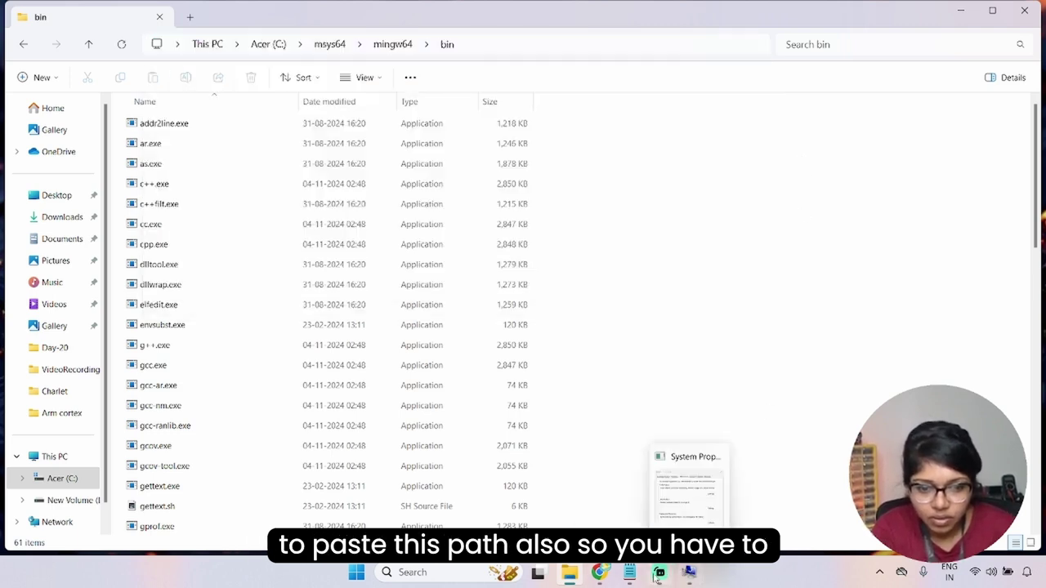
Add C:\msys64\mingw64\bin to the user Path and confirm all environment variable dialogs.
click(695, 512)
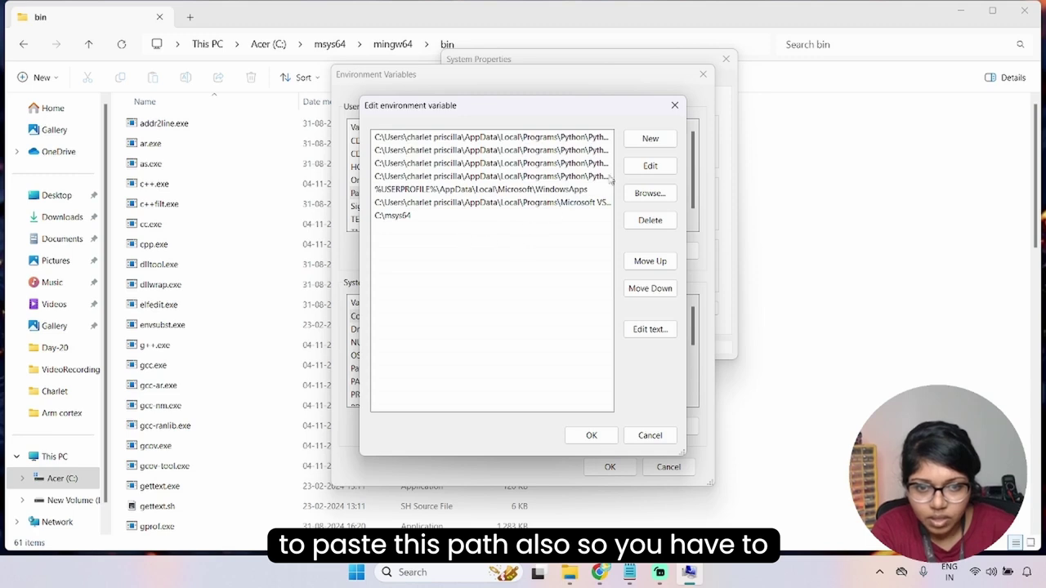
click(649, 139)
key(ctrl+v)
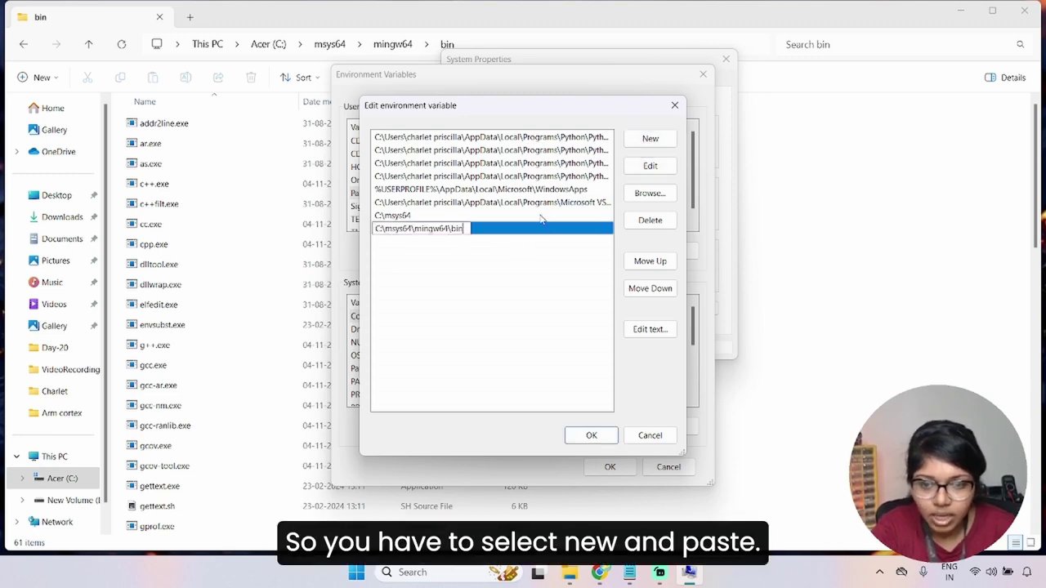
click(590, 435)
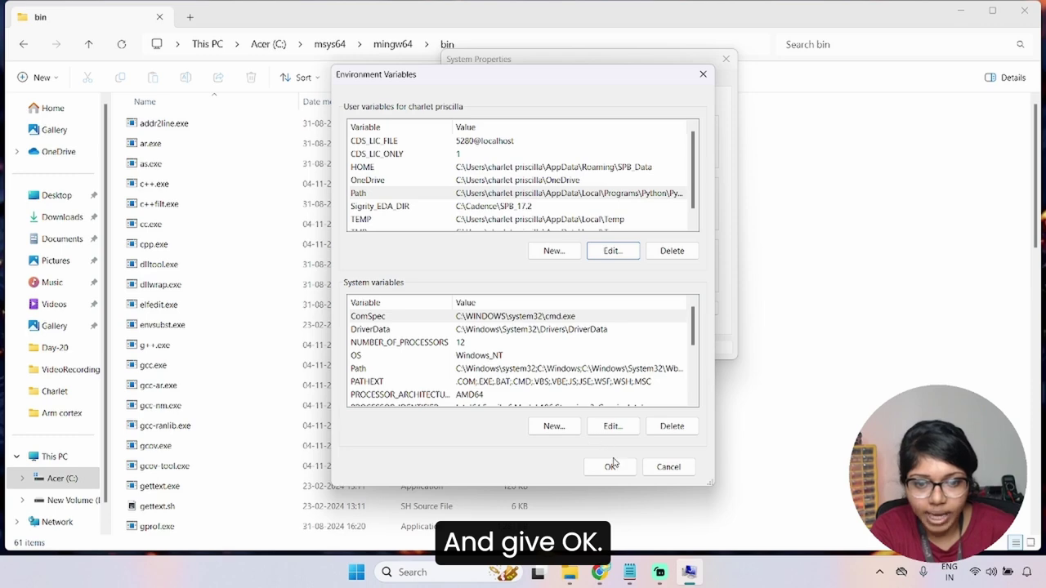
click(612, 466)
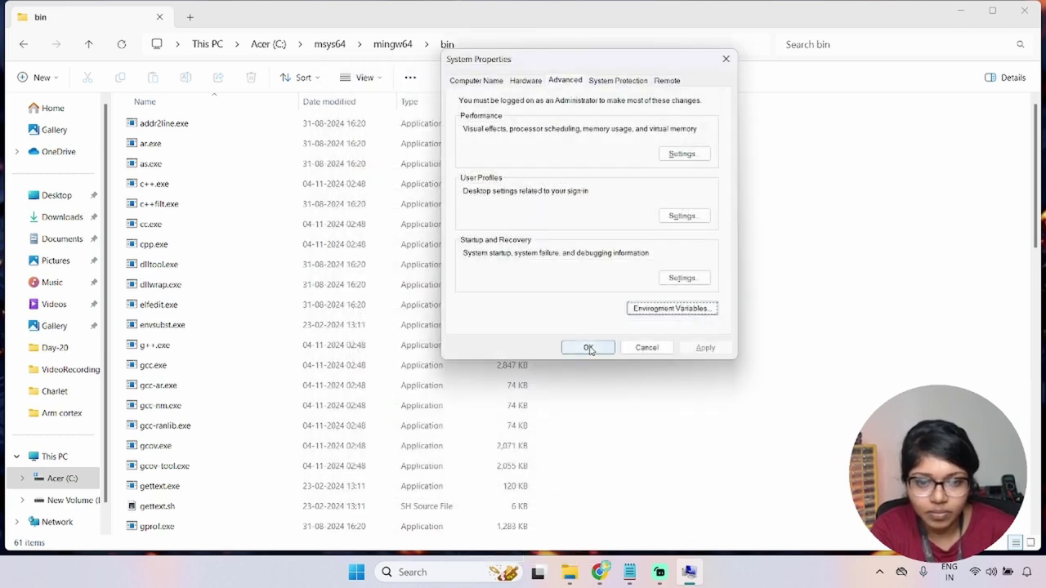
click(588, 349)
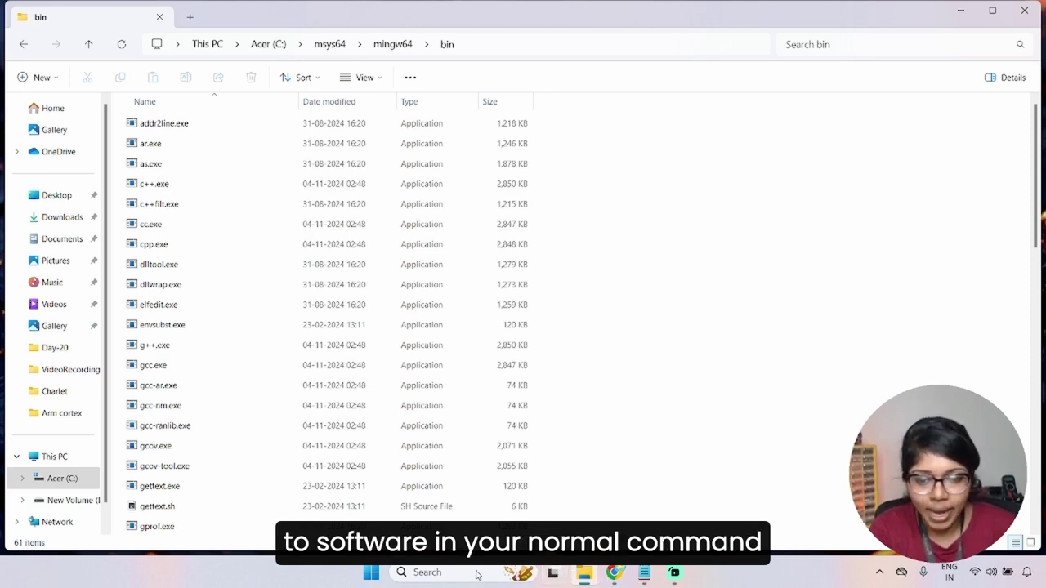
mouse_move(573, 567)
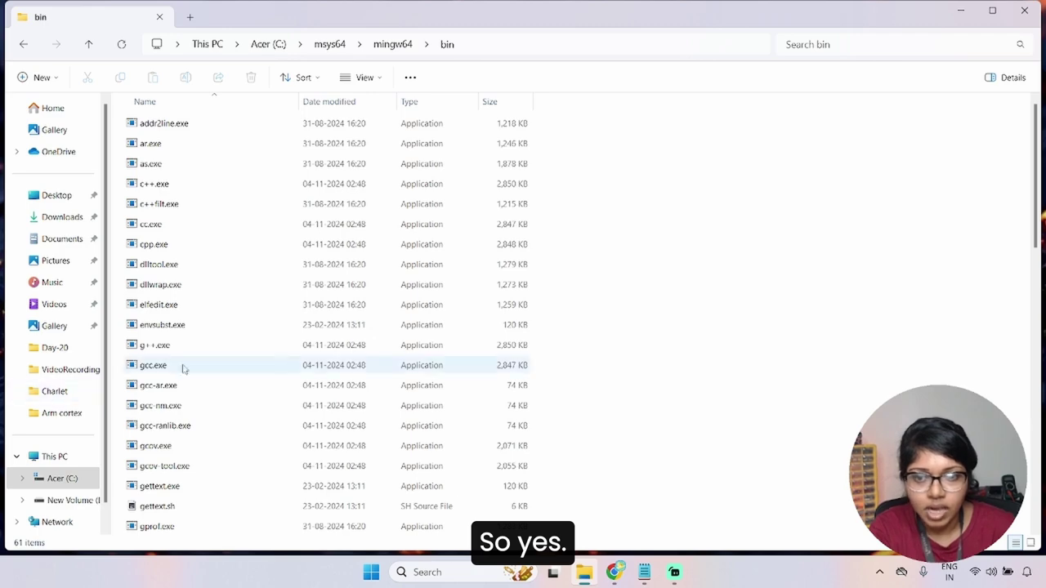
click(958, 10)
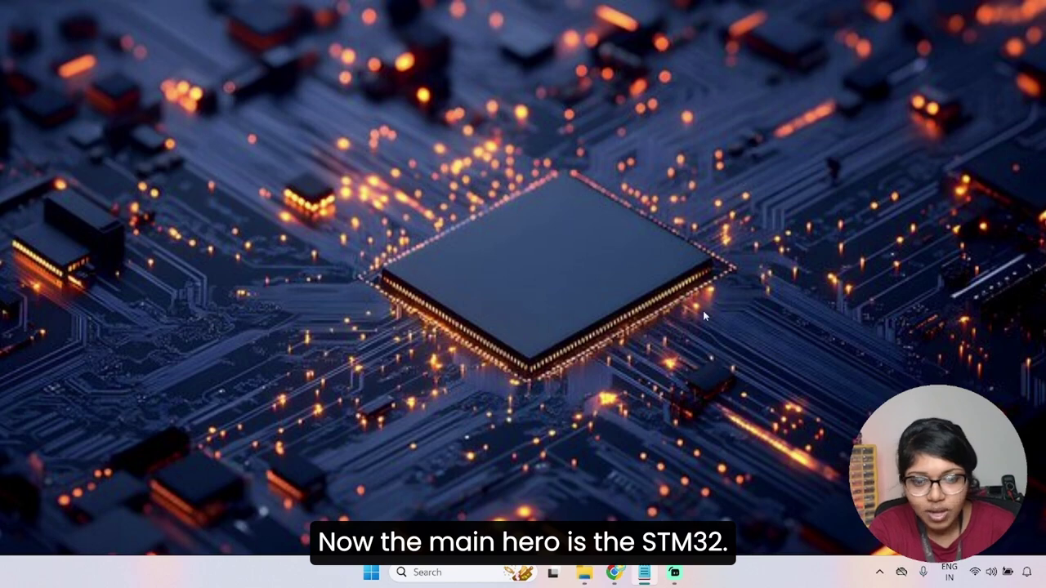
mouse_move(614, 572)
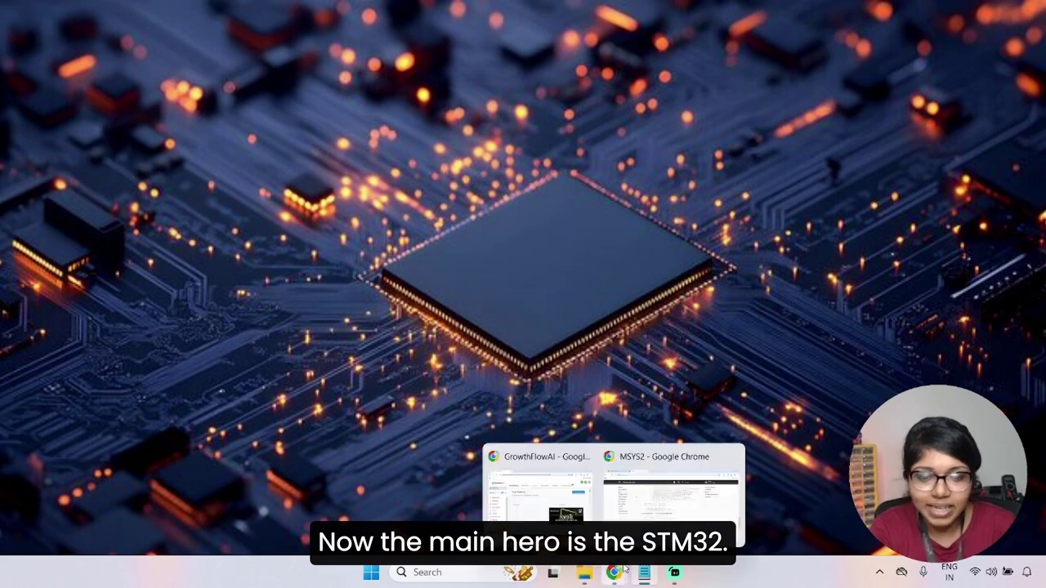
click(583, 572)
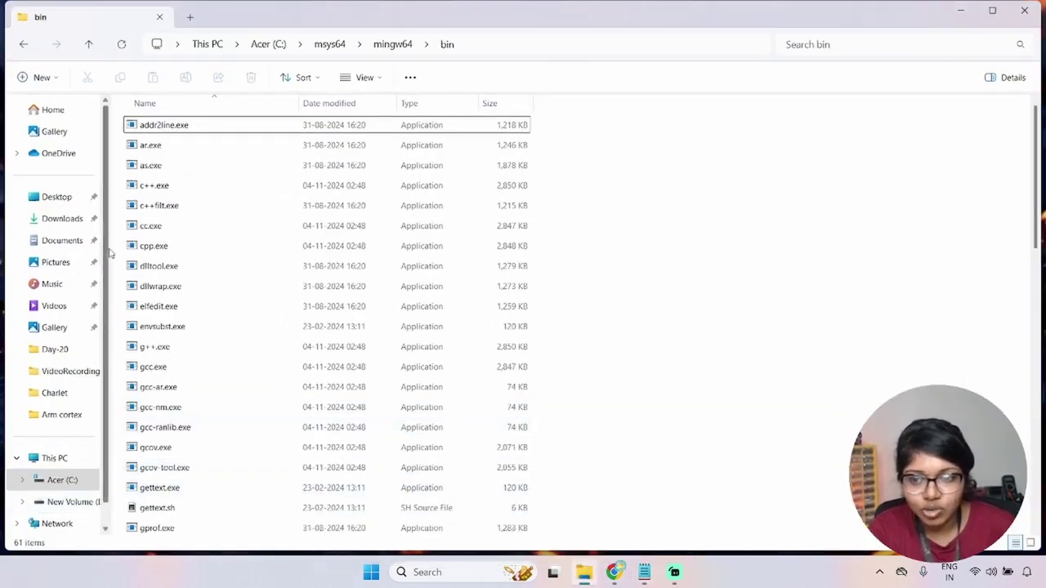
Extract the en.st-stm32cubeide zip in Downloads with WinRAR into its own en.st-stm32cubeide_1.17.0 folder.
click(63, 221)
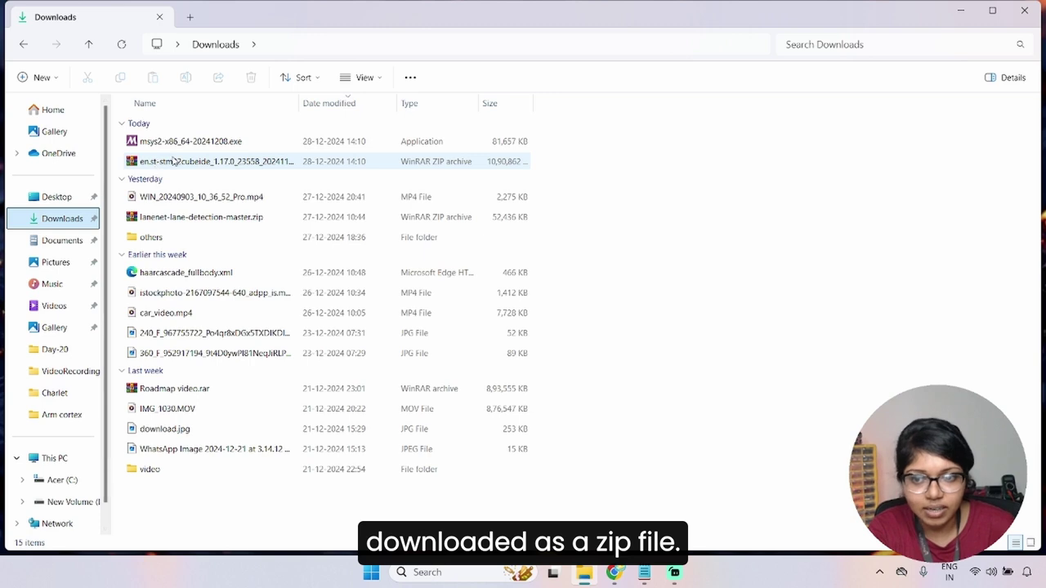
click(160, 161)
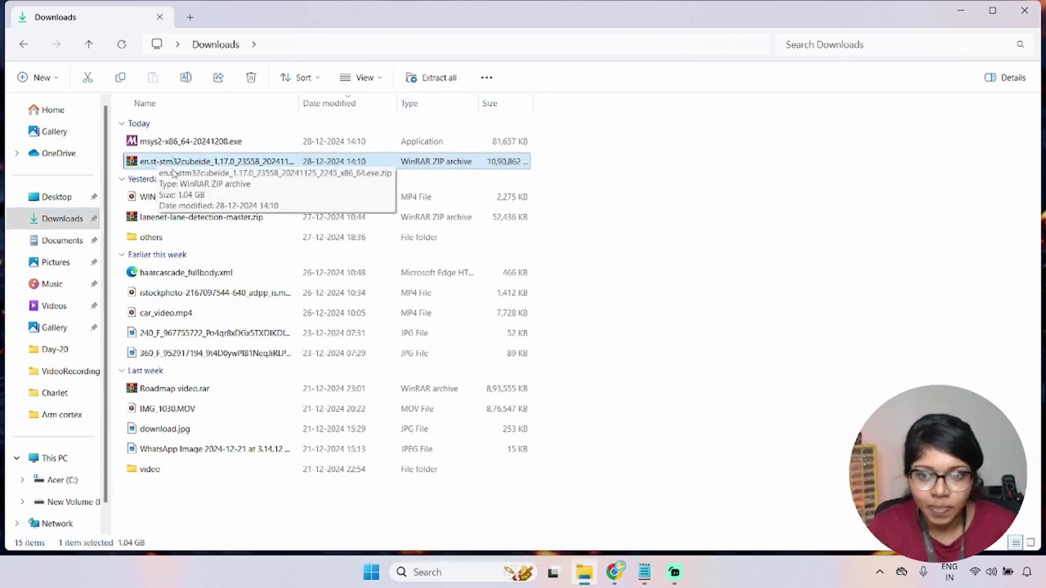
right_click(179, 165)
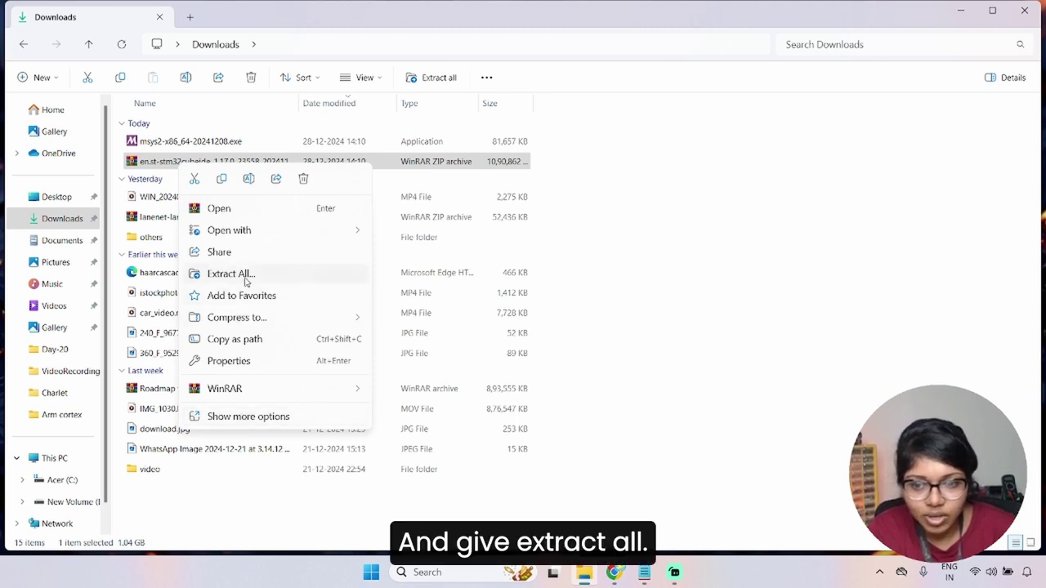
mouse_move(285, 392)
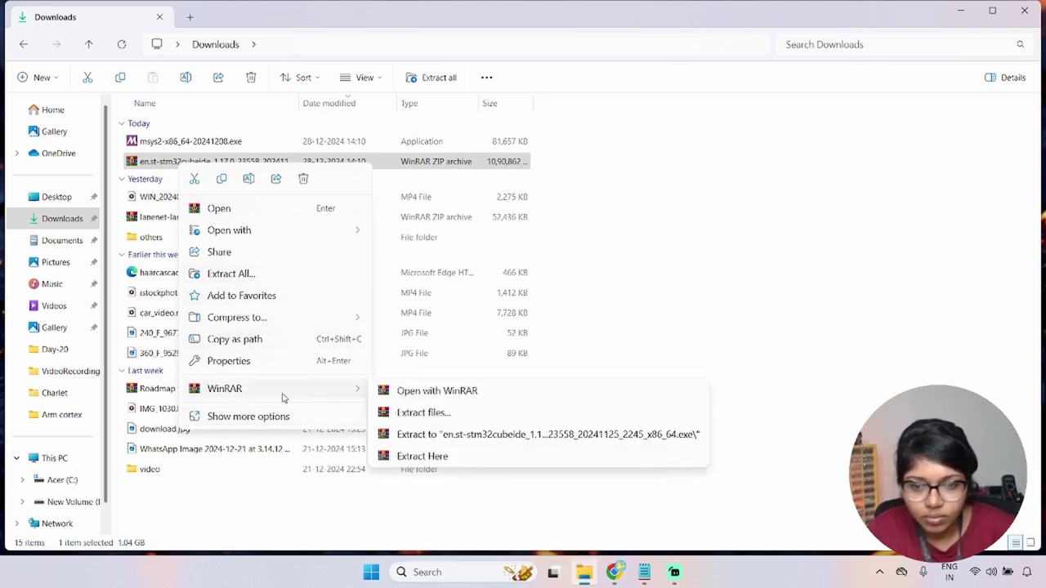
click(413, 438)
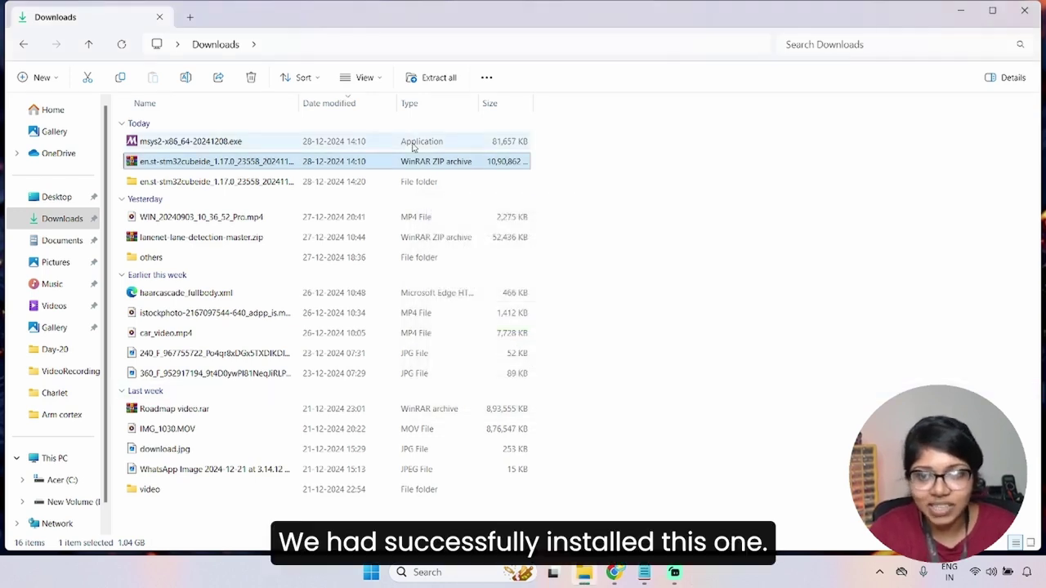
Run the STM32CubeIDE setup as administrator, accept the licence, and keep C:\ST\STM32CubeIDE_1.17.0.
double_click(298, 181)
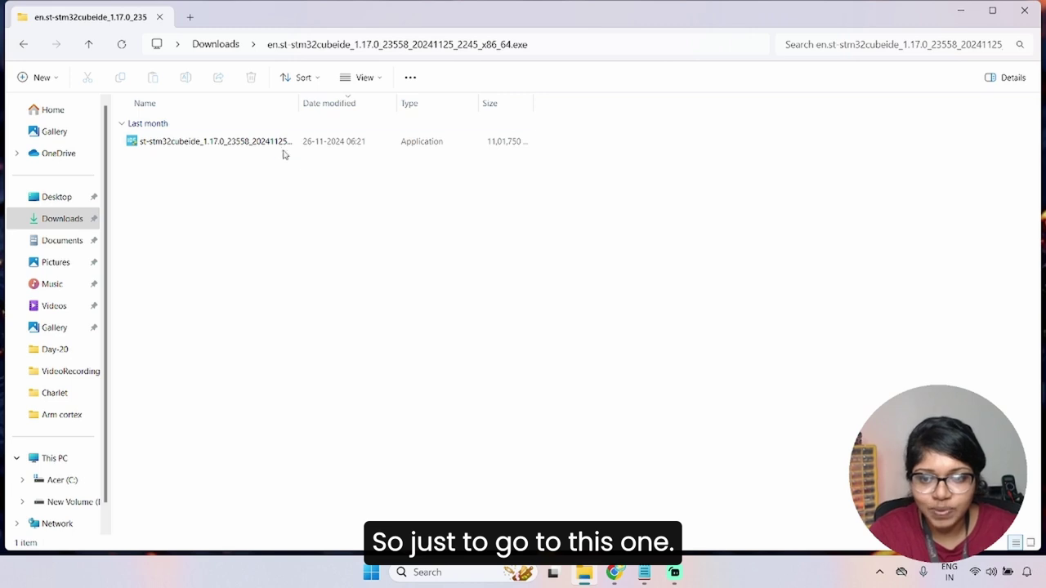
right_click(278, 147)
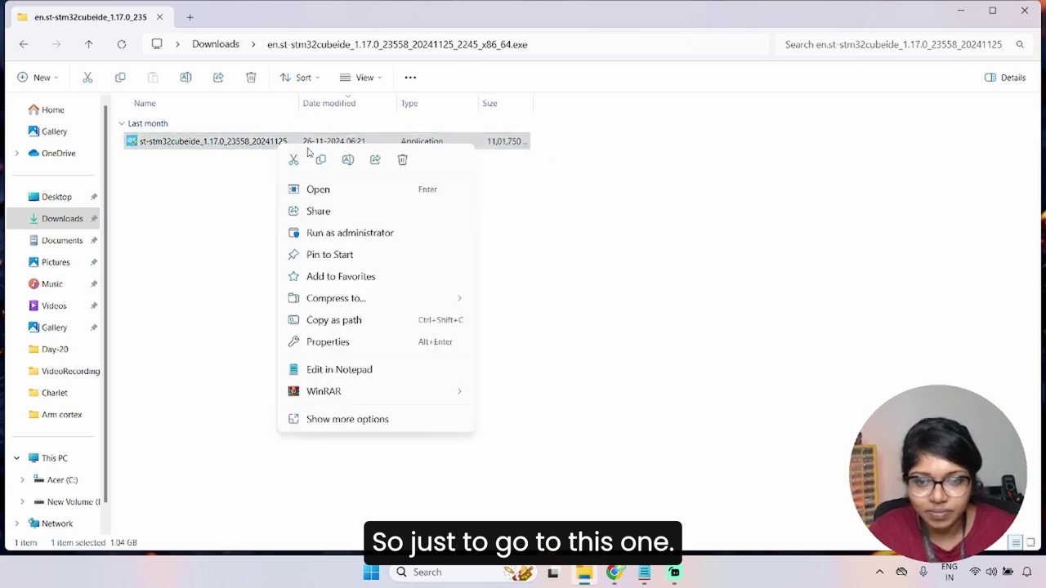
click(324, 233)
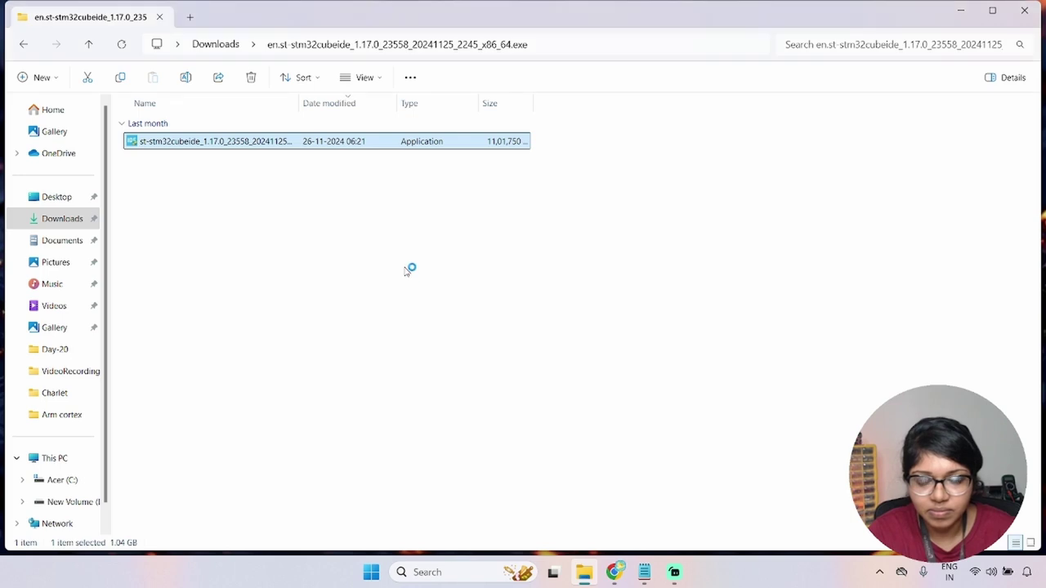
click(459, 397)
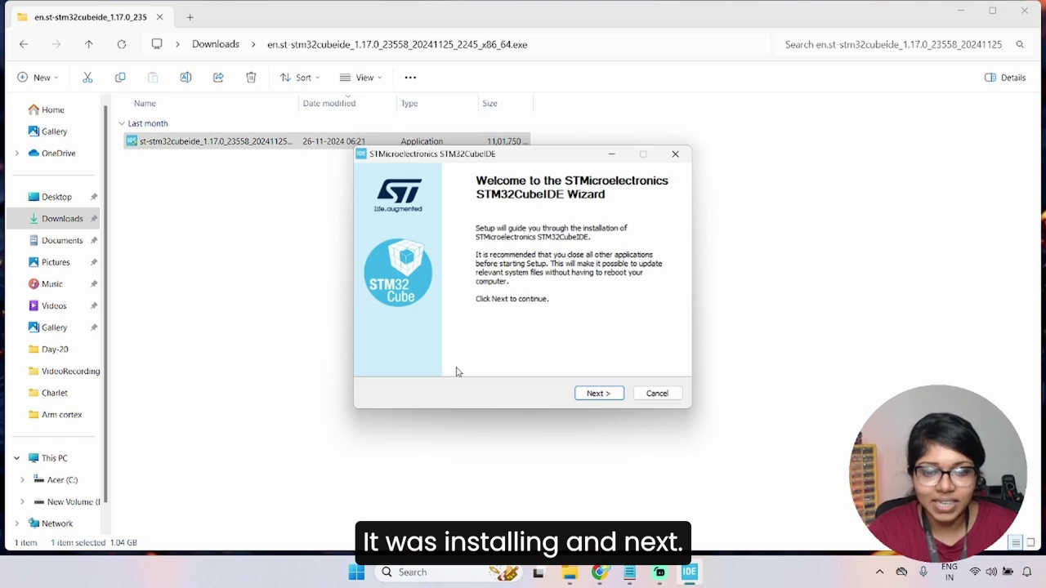
click(606, 394)
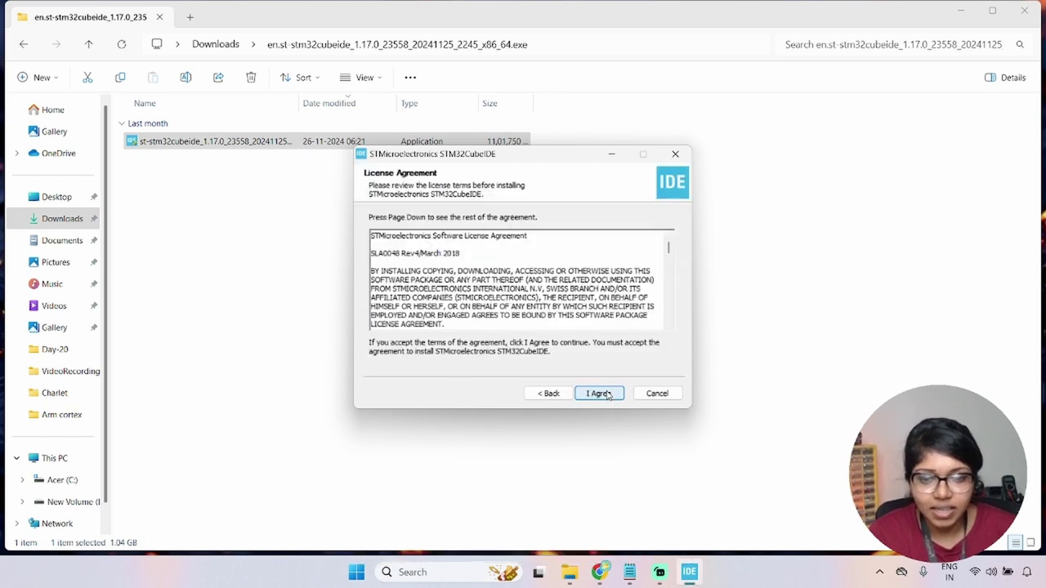
click(599, 393)
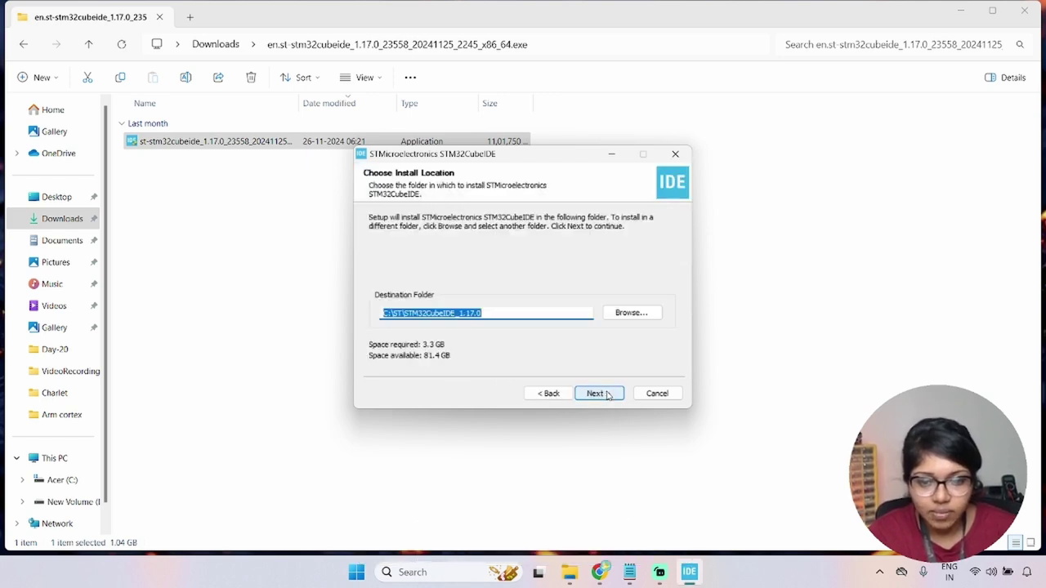
click(608, 396)
Install STM32CubeIDE from the Choose Components page until the progress reaches Completed.
click(607, 398)
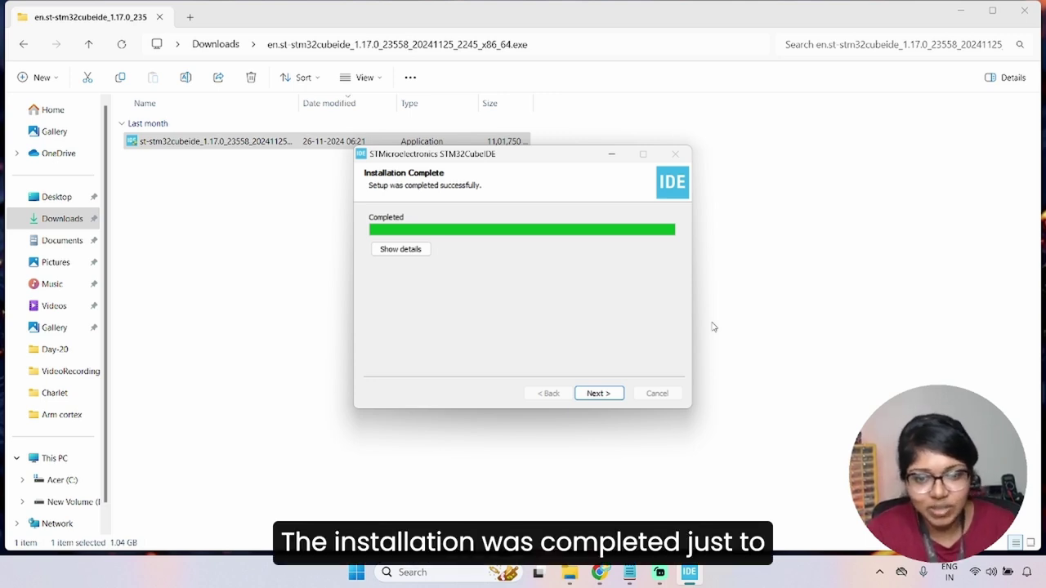
Finish the STM32CubeIDE installer with the desktop shortcut kept, then bring up Windows search.
click(597, 394)
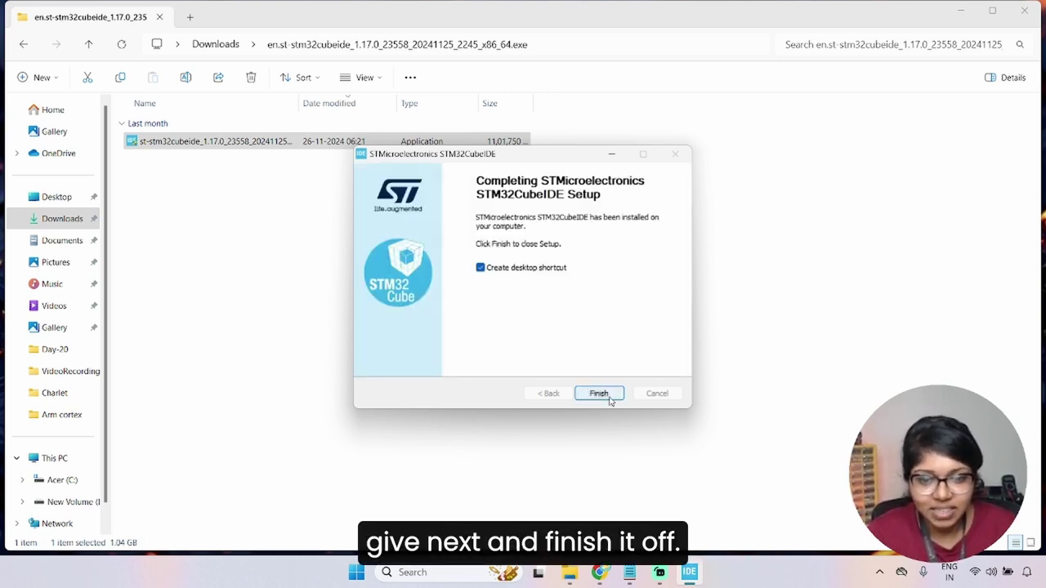
click(599, 393)
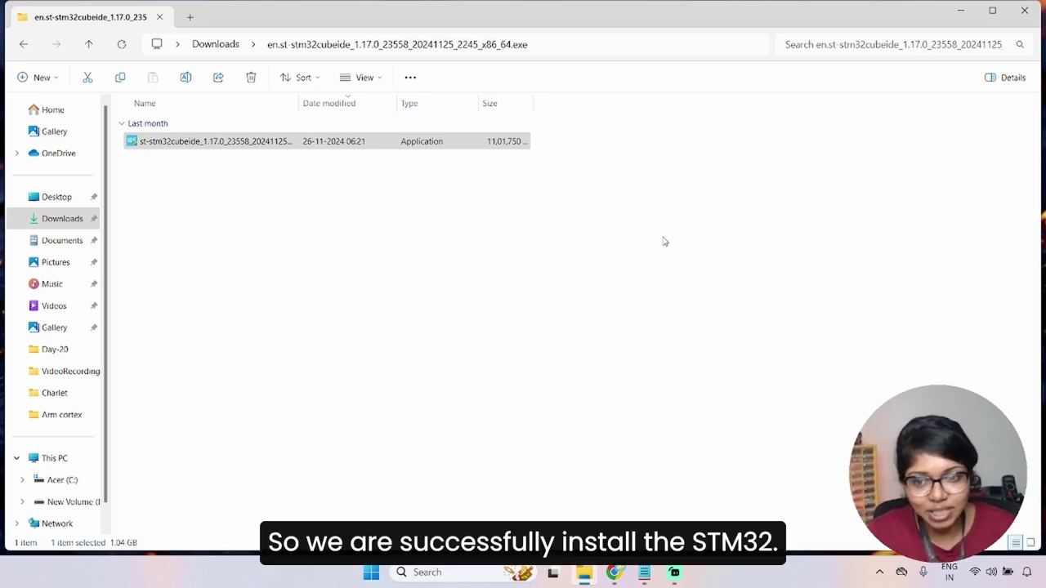
click(433, 572)
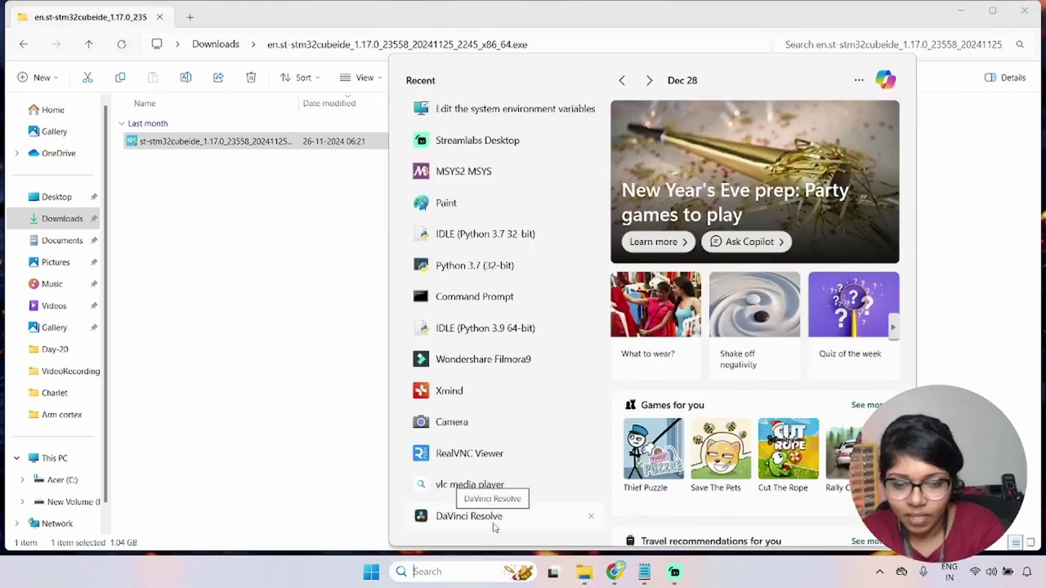
Search 'stm', start STM32CubeIDE 1.17.0, and launch it with the default workspace_1.17.0.
text(s)
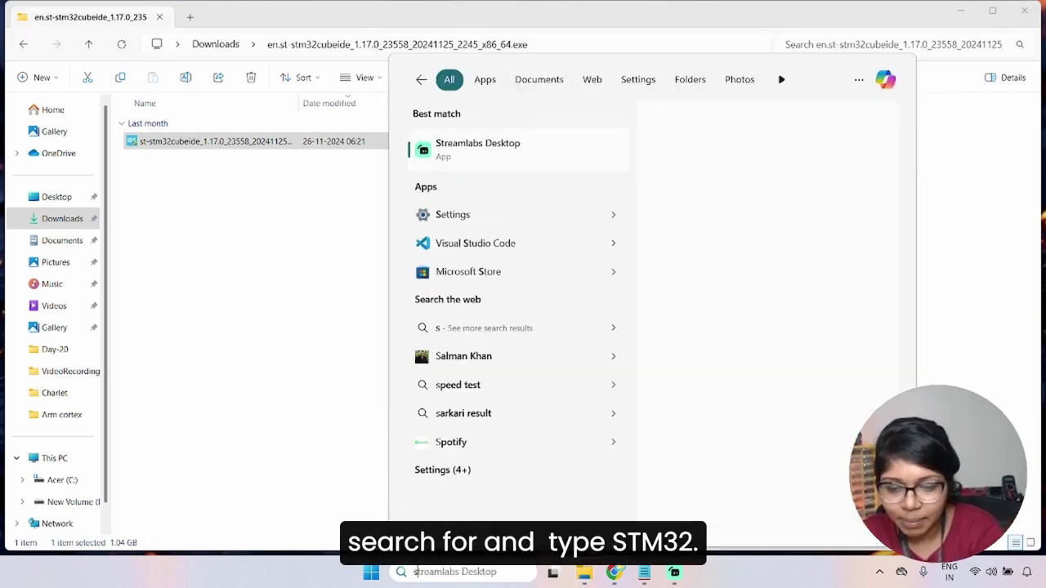
text(tm)
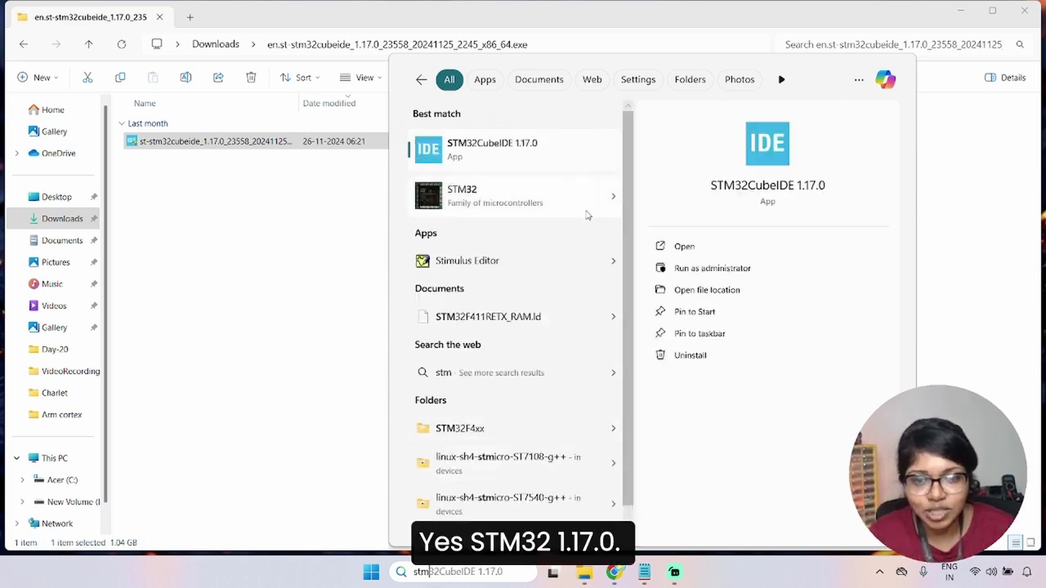
click(547, 157)
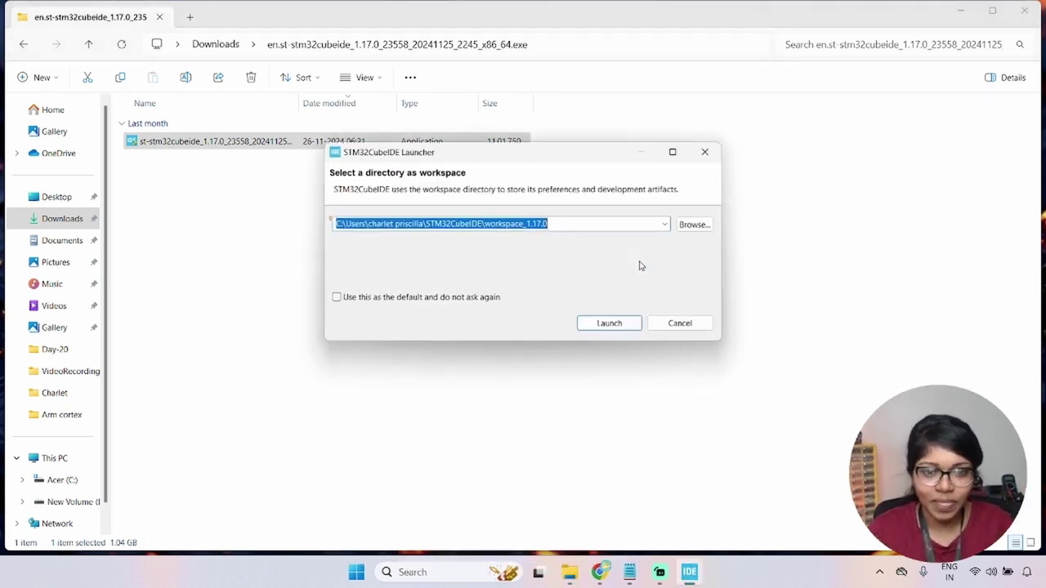
click(601, 324)
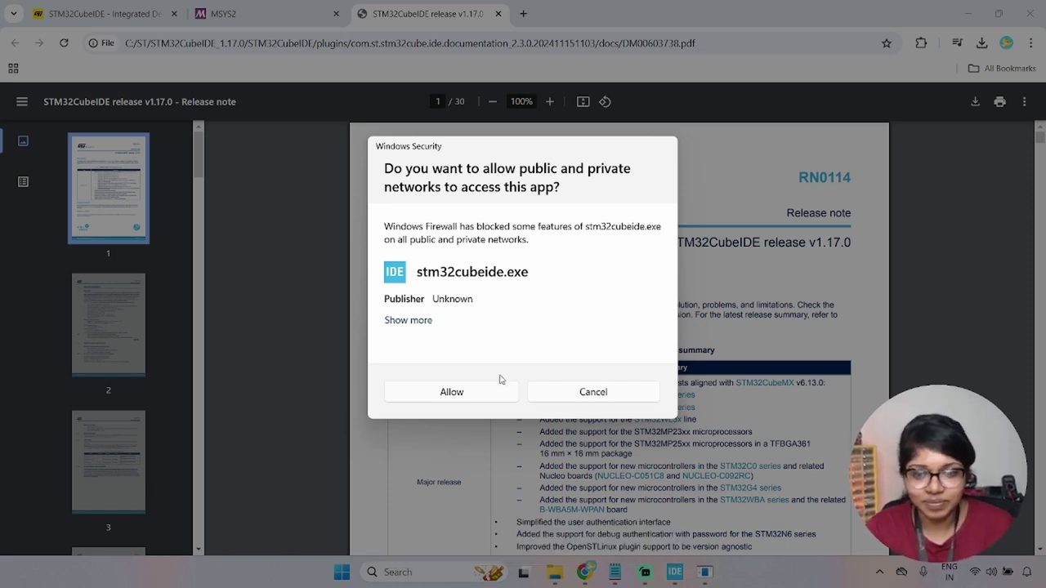
Cancel the firewall network-access prompt and close the release-note PDF.
click(570, 402)
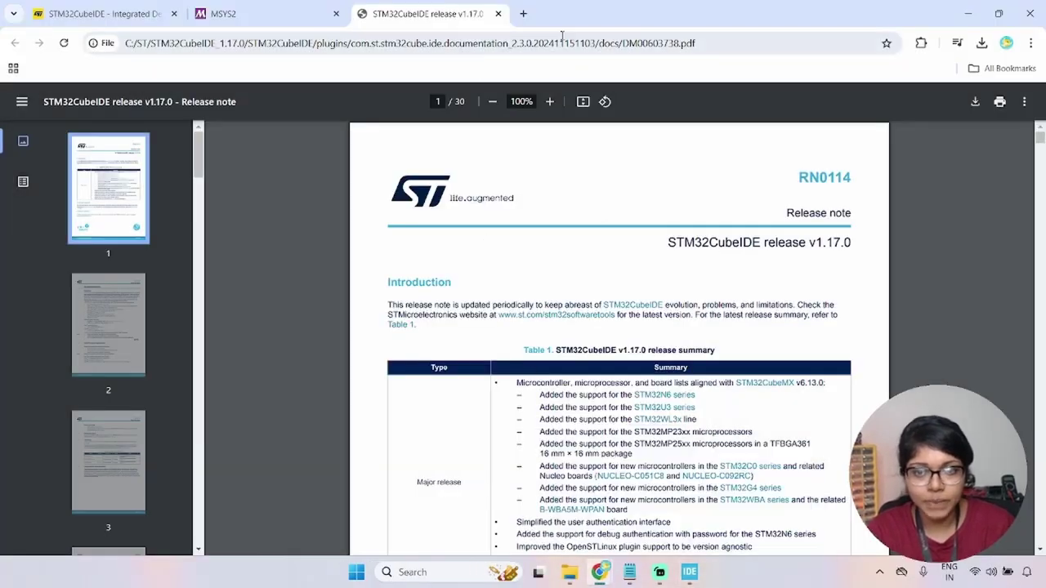
click(498, 14)
click(499, 14)
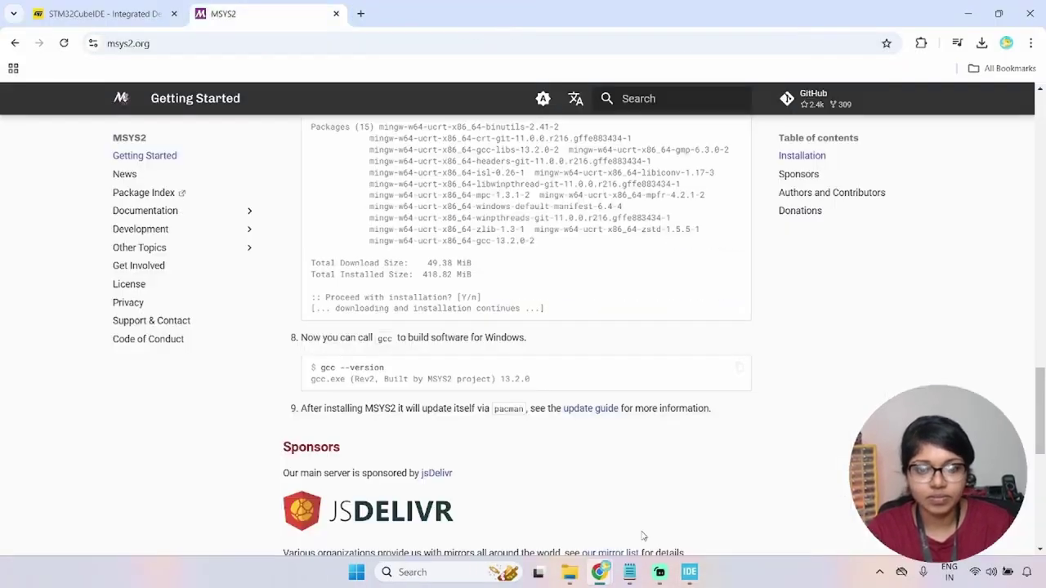
Dismiss the .project association and usage statistics dialogs and maximize the IDE window.
mouse_move(690, 572)
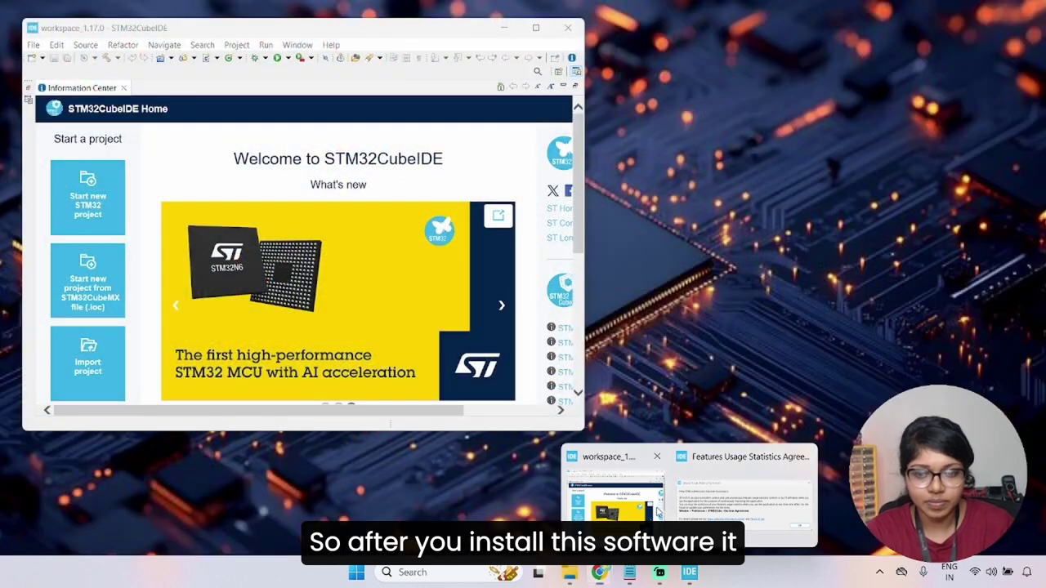
click(658, 511)
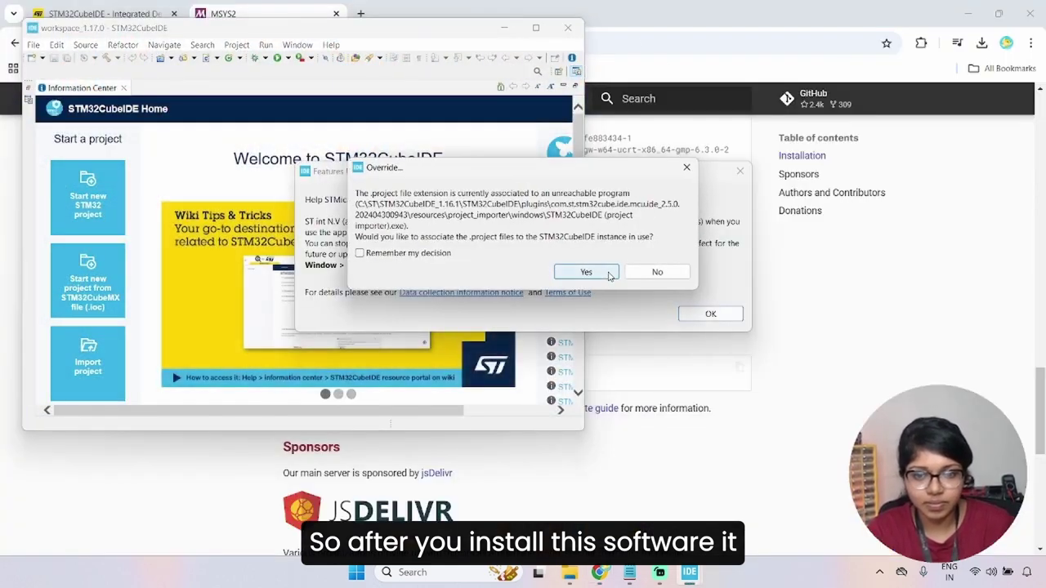
click(687, 167)
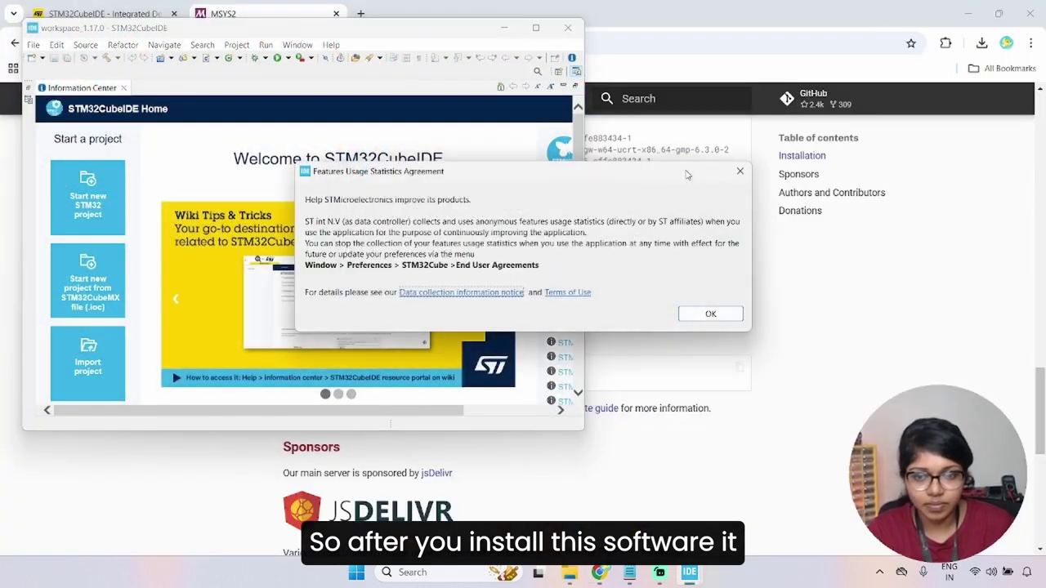
click(739, 173)
click(536, 28)
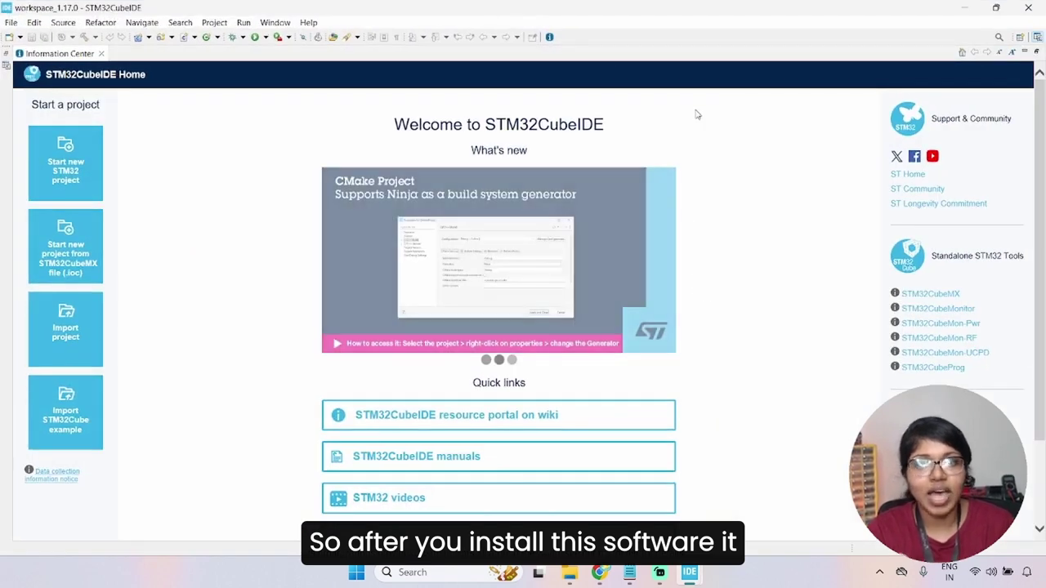